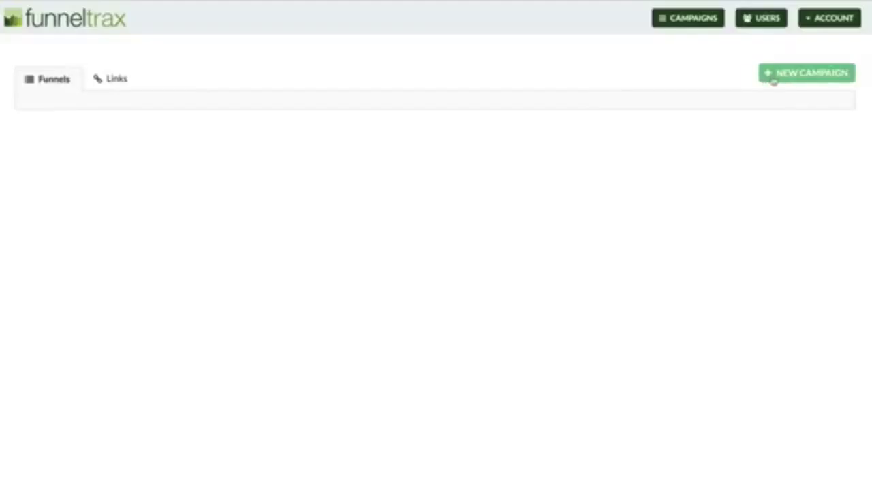
# - Start a new funnel tracking campaign and name it "Funnel Trax"
pyautogui.click(774, 79)
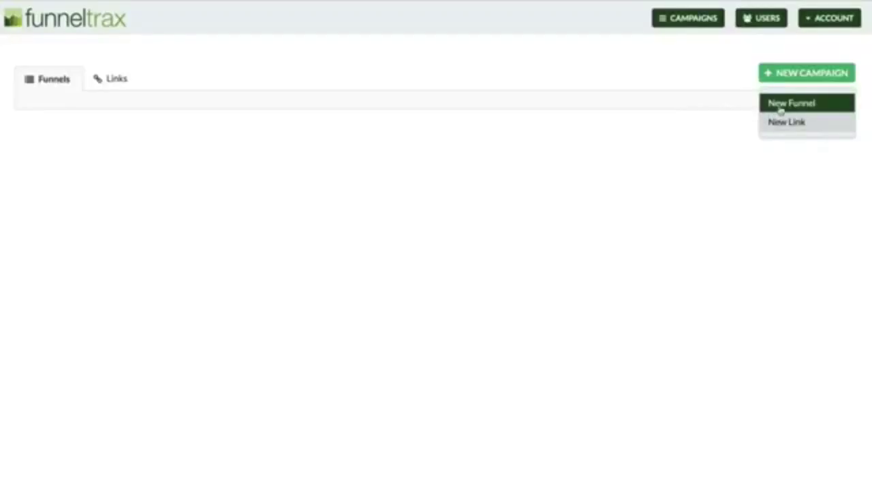
pyautogui.click(780, 110)
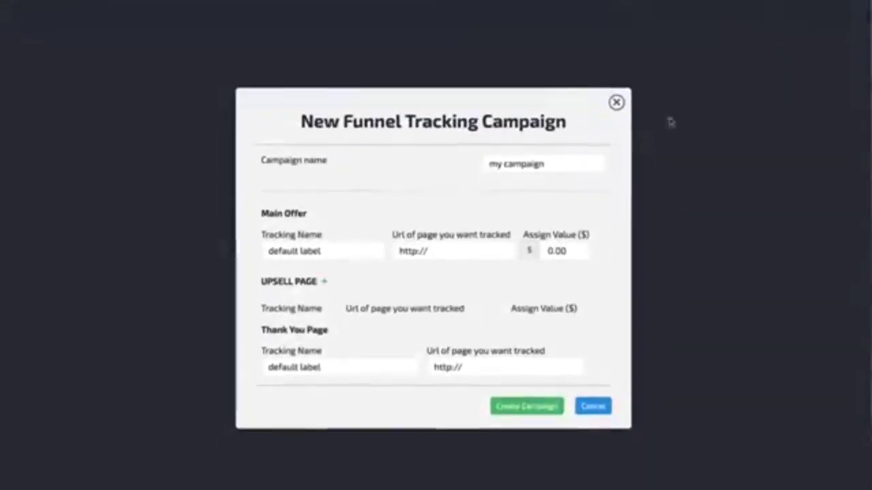
pyautogui.moveTo(562, 168); pyautogui.dragTo(456, 165)
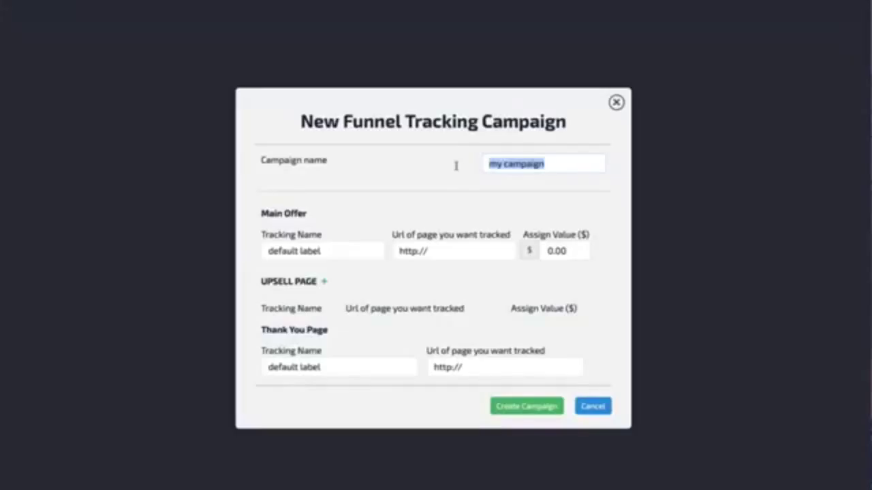
pyautogui.write('Funnel Trax')
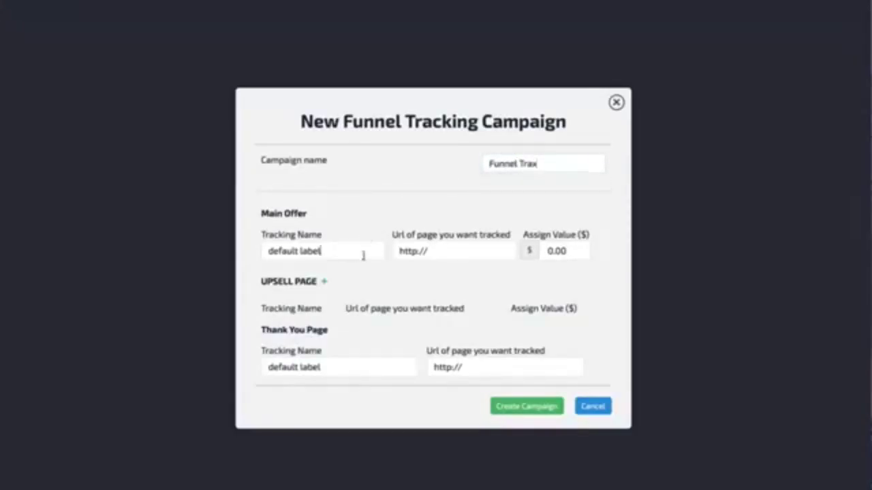
# - Set the main offer's tracking name to "Main Sales Page"
pyautogui.moveTo(364, 252); pyautogui.dragTo(249, 251)
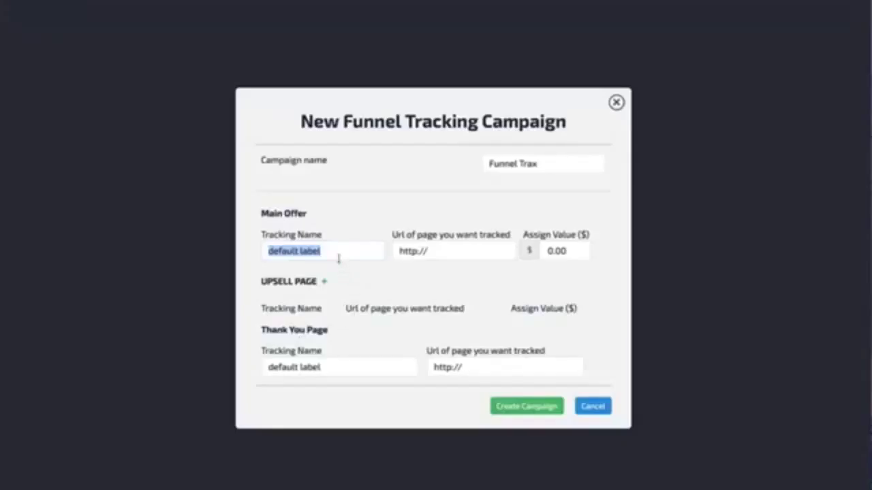
pyautogui.moveTo(334, 254); pyautogui.dragTo(244, 249)
pyautogui.write('Ma')
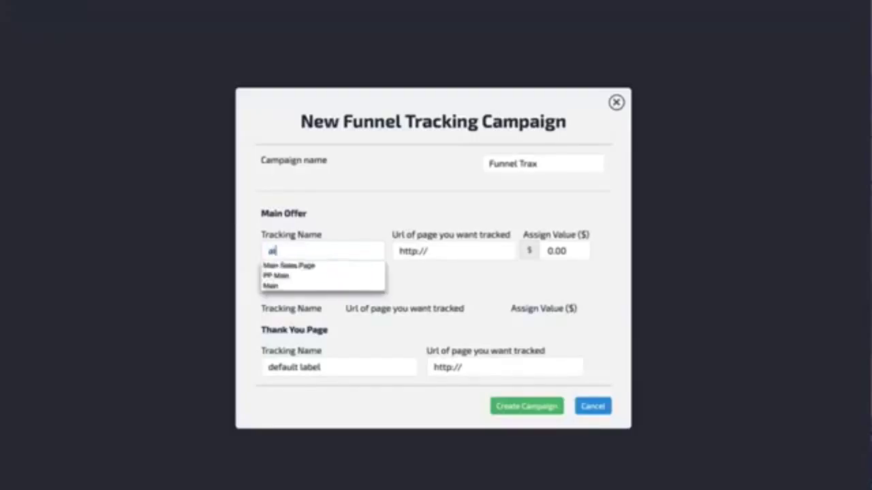
pyautogui.press('BackSpace')
pyautogui.press('BackSpace')
pyautogui.write('Main Sales Page')
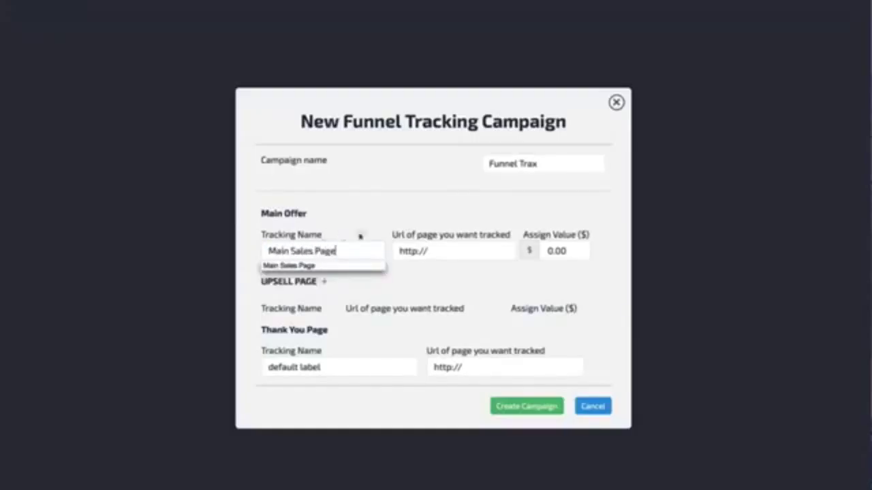
pyautogui.click(467, 255)
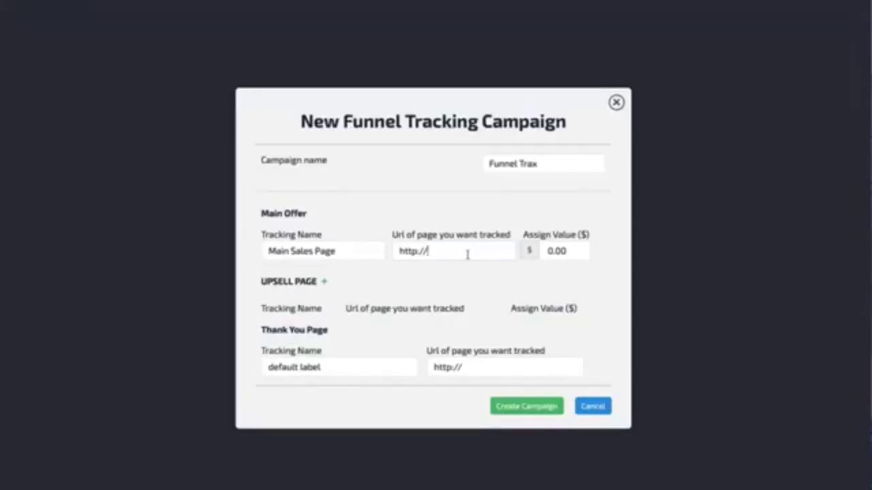
pyautogui.write('funnel')
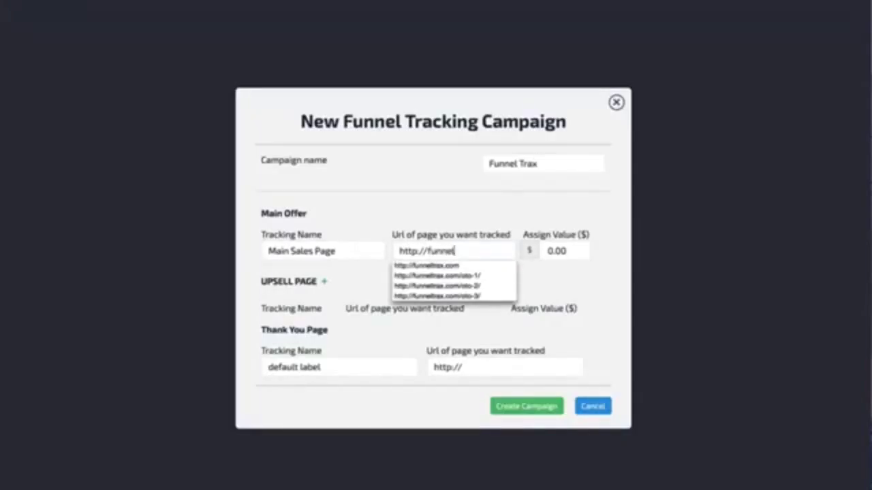
pyautogui.click(470, 267)
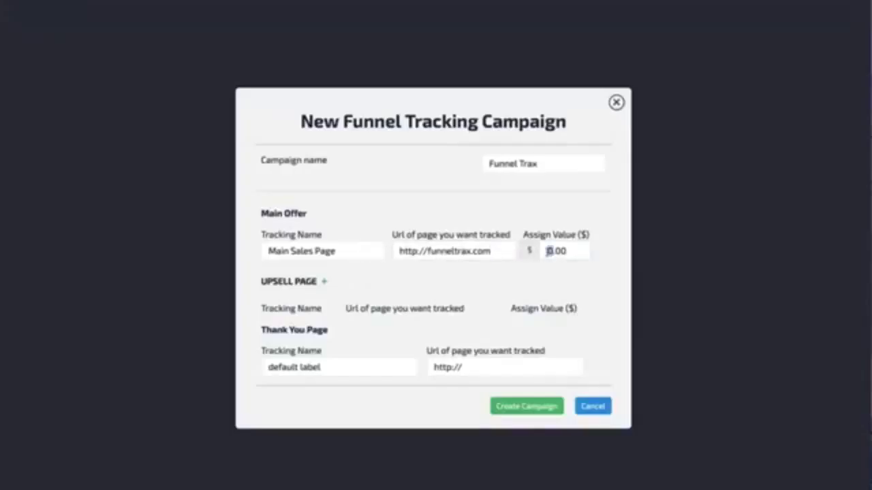
pyautogui.click(548, 252)
pyautogui.write('37.00')
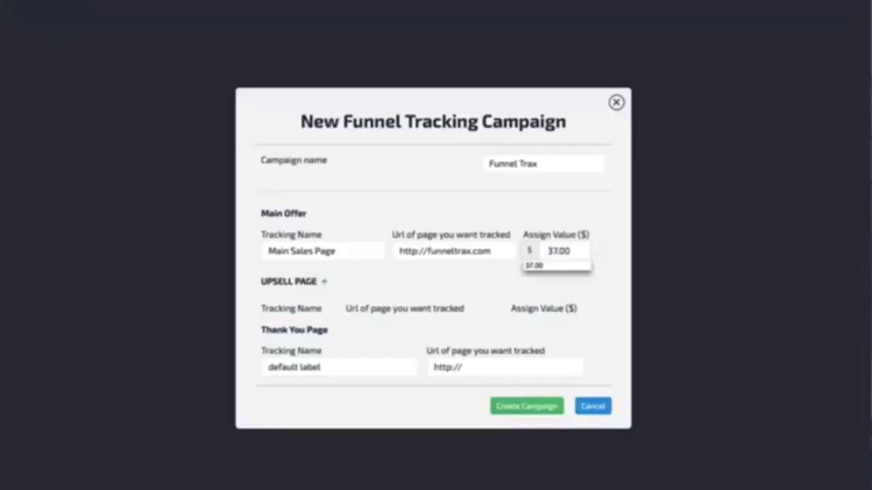
pyautogui.click(566, 232)
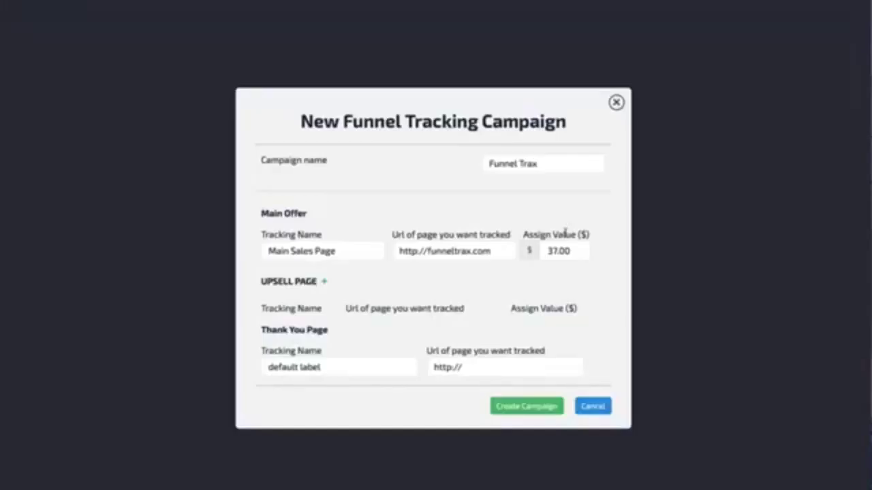
# - Add a first upsell page with the tracking name "OTO1"
pyautogui.click(325, 284)
pyautogui.moveTo(334, 312); pyautogui.dragTo(245, 306)
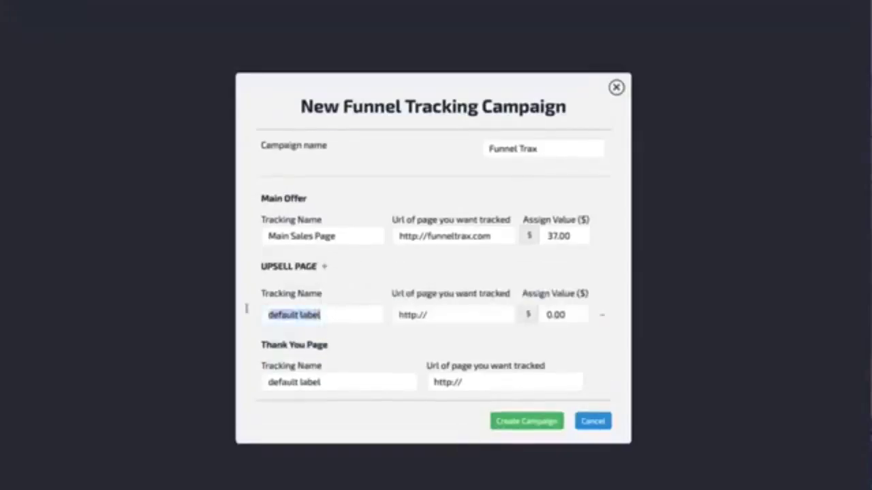
pyautogui.write('OTO1')
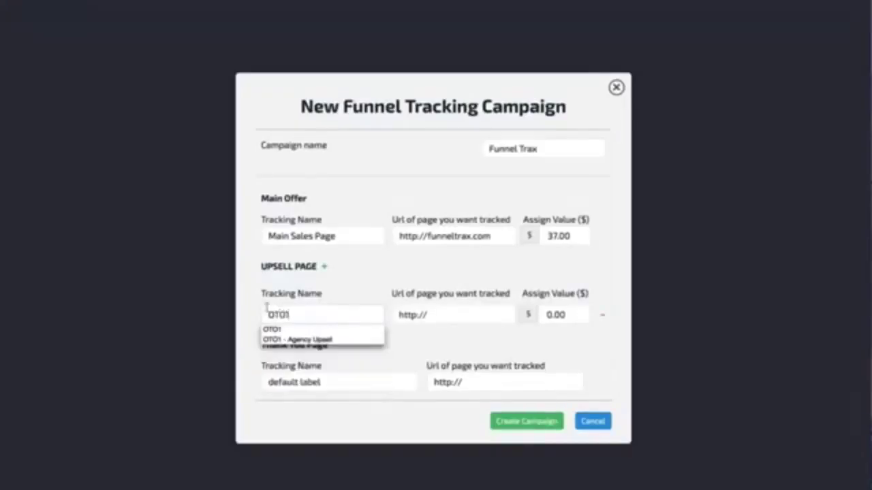
pyautogui.click(440, 315)
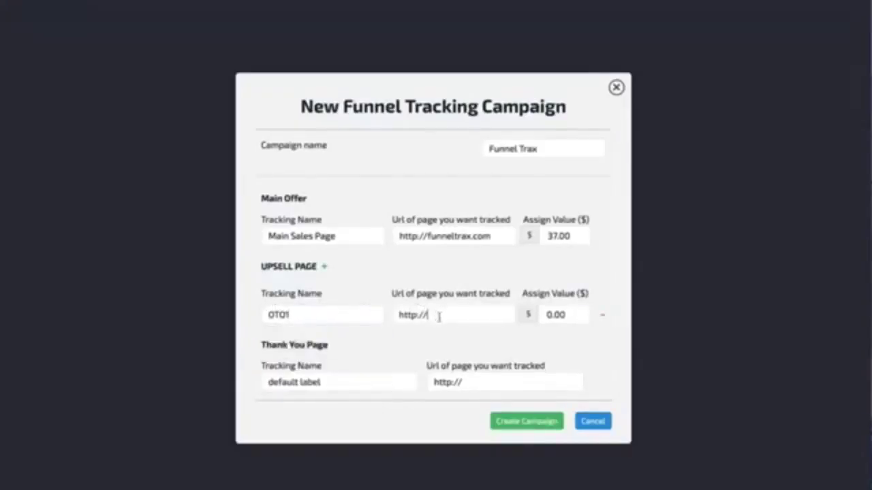
pyautogui.write('fnne')
pyautogui.press('BackSpace')
pyautogui.press('BackSpace')
pyautogui.press('BackSpace')
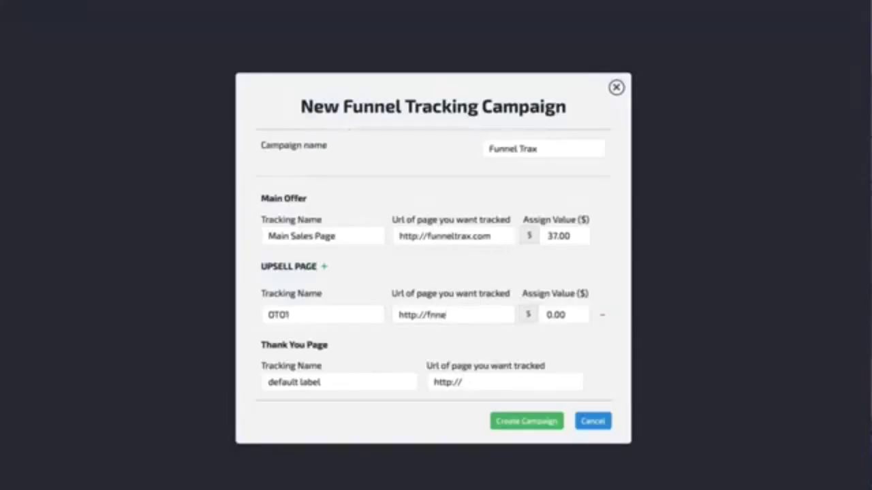
pyautogui.click(454, 347)
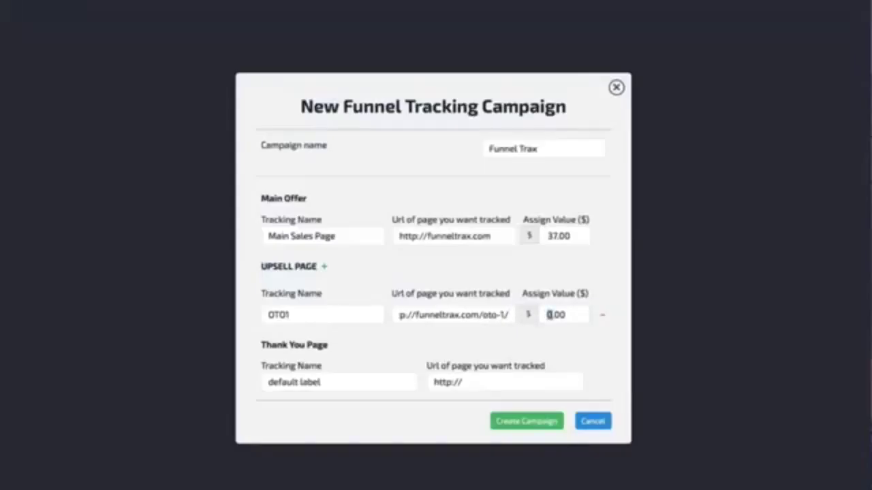
pyautogui.write('97')
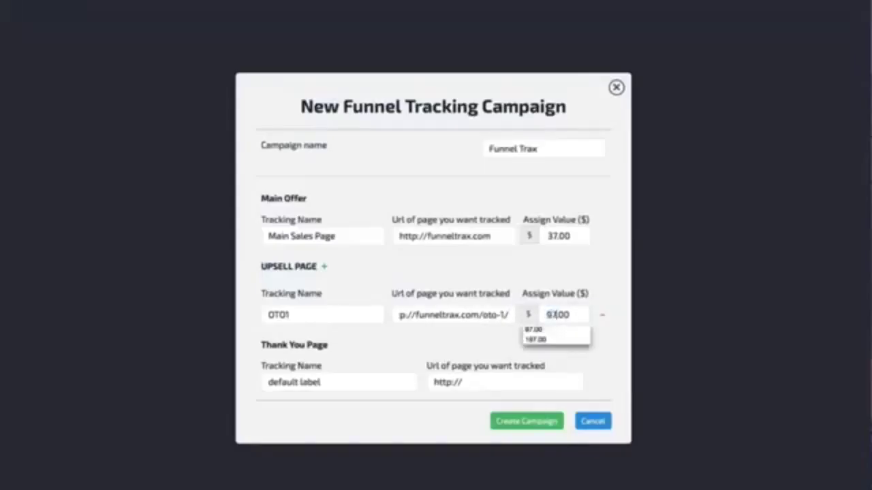
pyautogui.click(549, 281)
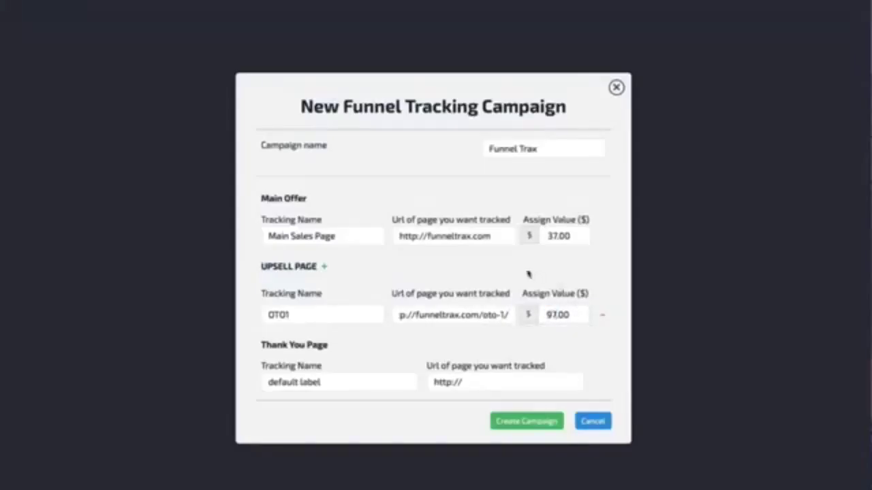
pyautogui.click(324, 267)
pyautogui.click(324, 330)
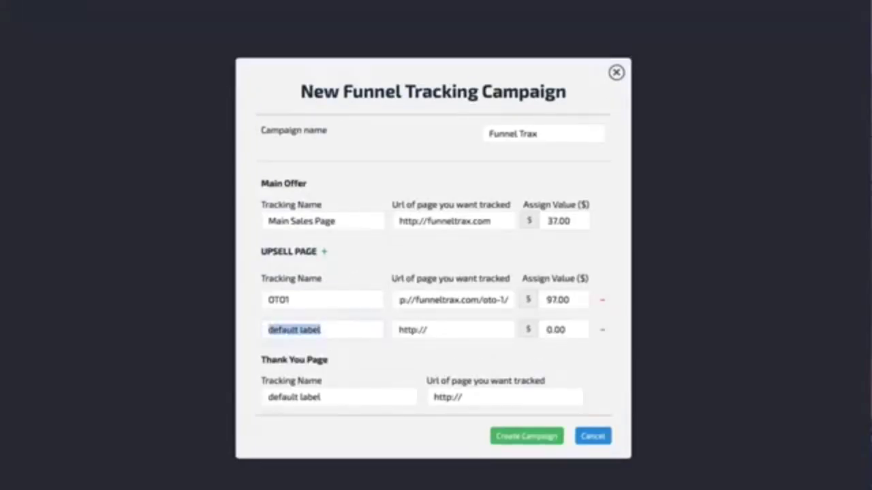
pyautogui.write('OTO2')
pyautogui.click(451, 332)
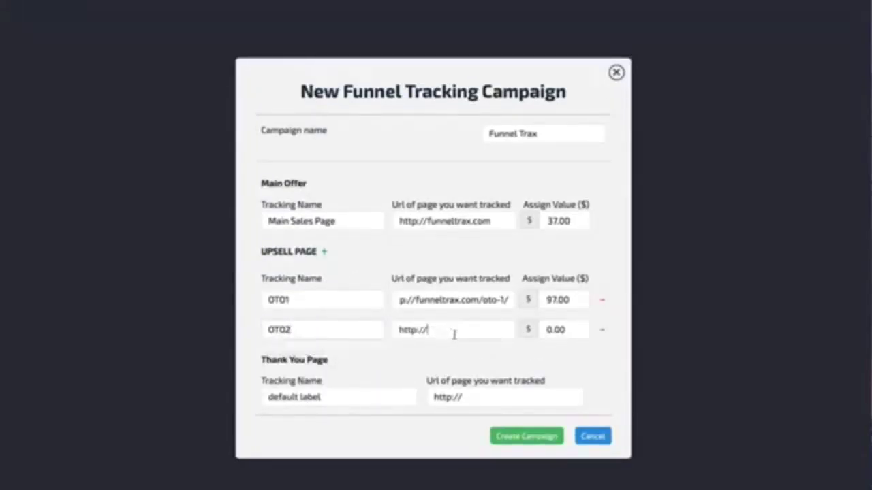
pyautogui.write('funnel')
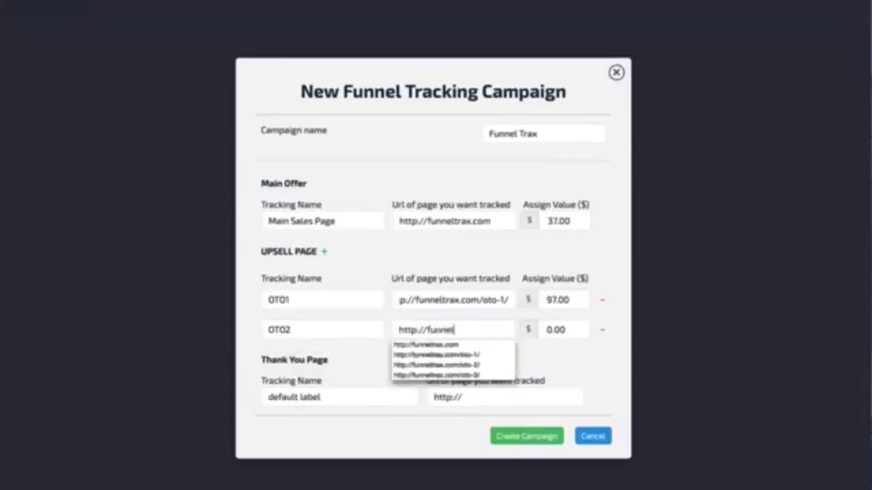
pyautogui.click(476, 366)
pyautogui.moveTo(546, 331); pyautogui.dragTo(552, 330)
pyautogui.write('197')
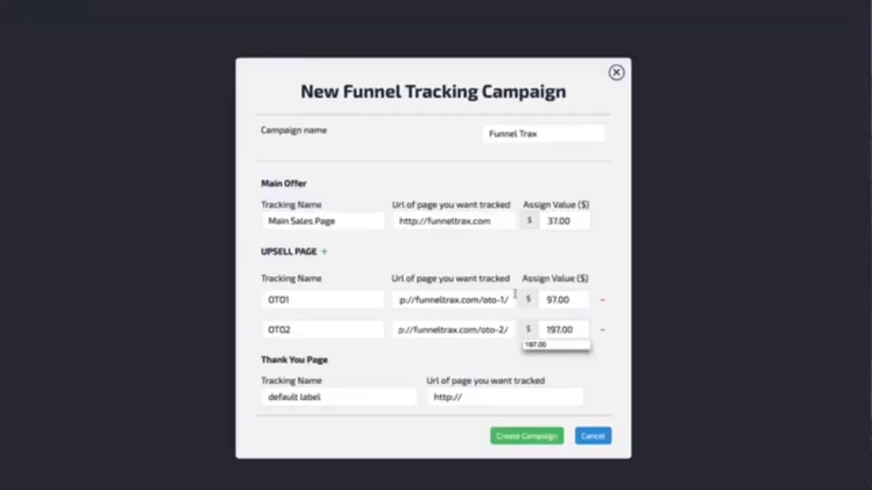
pyautogui.click(326, 253)
pyautogui.moveTo(341, 344); pyautogui.dragTo(265, 345)
pyautogui.write('OTO')
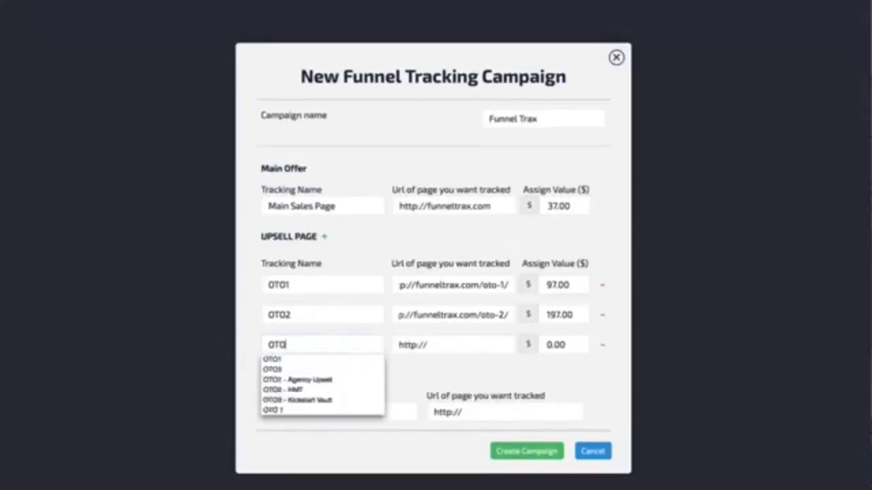
pyautogui.write('3')
pyautogui.click(401, 347)
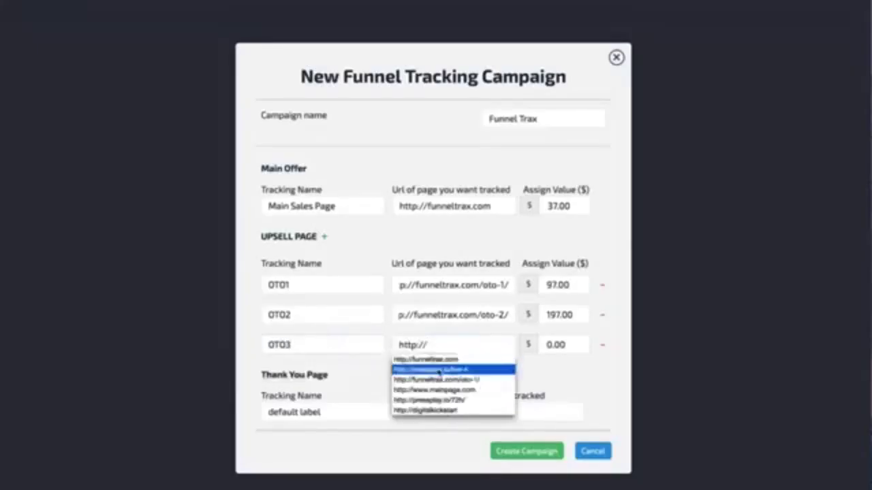
pyautogui.write('funnel')
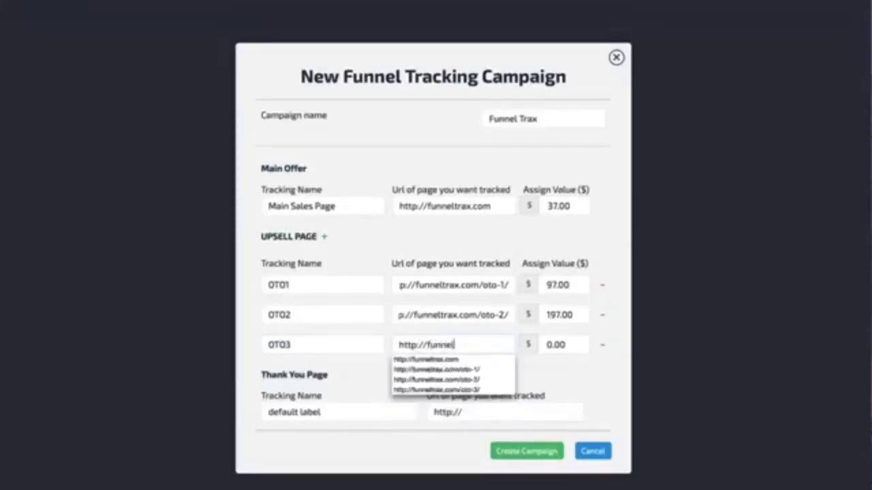
pyautogui.click(439, 389)
pyautogui.click(560, 344)
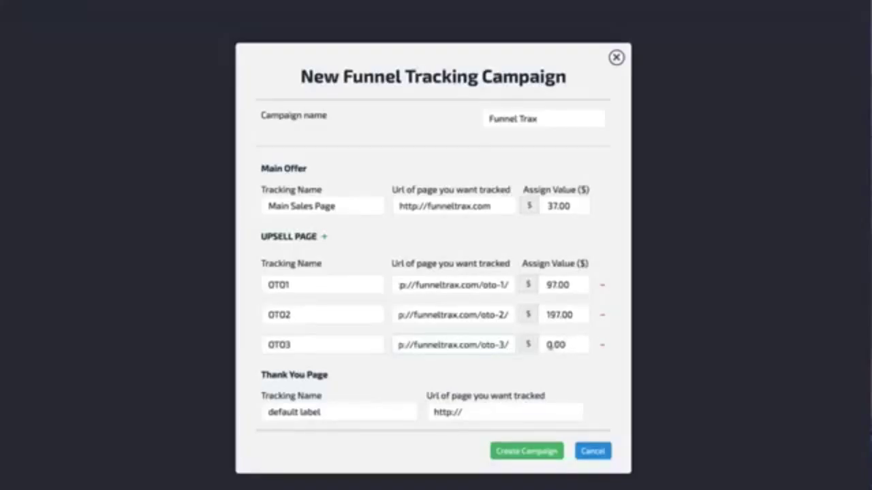
pyautogui.write('147')
pyautogui.moveTo(334, 413); pyautogui.dragTo(239, 410)
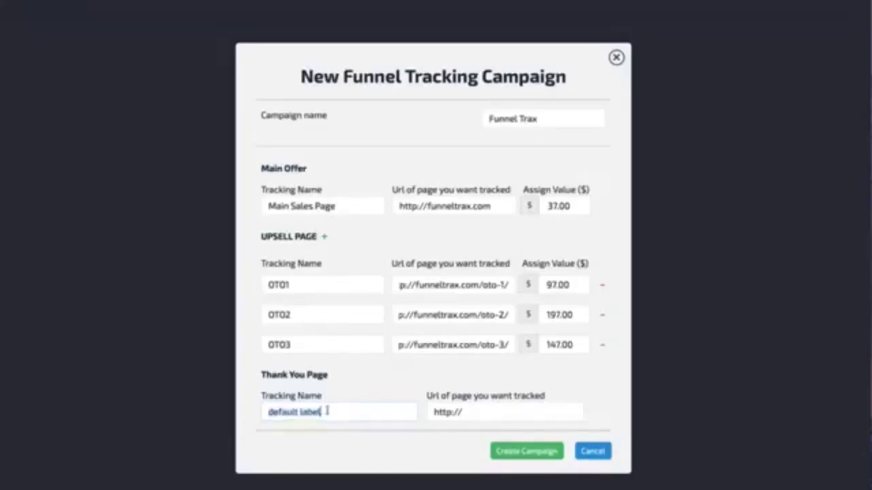
pyautogui.write('Member')
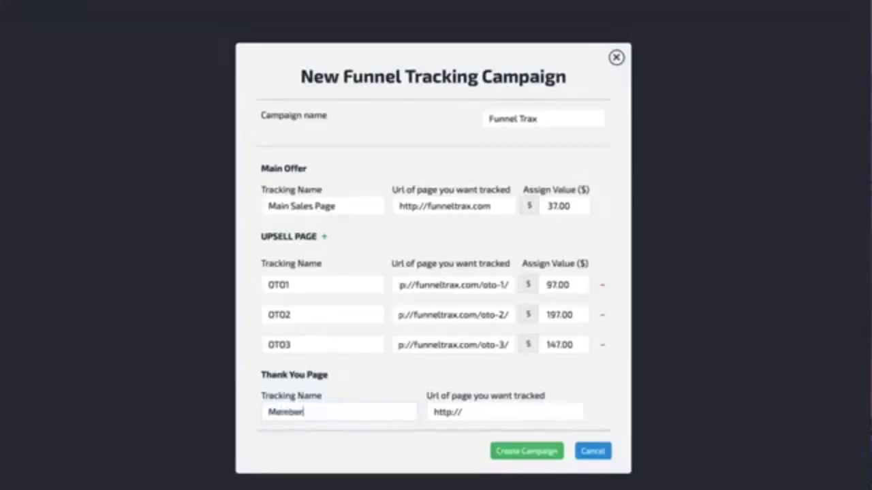
pyautogui.write('s Login')
pyautogui.click(500, 413)
pyautogui.write('funnel')
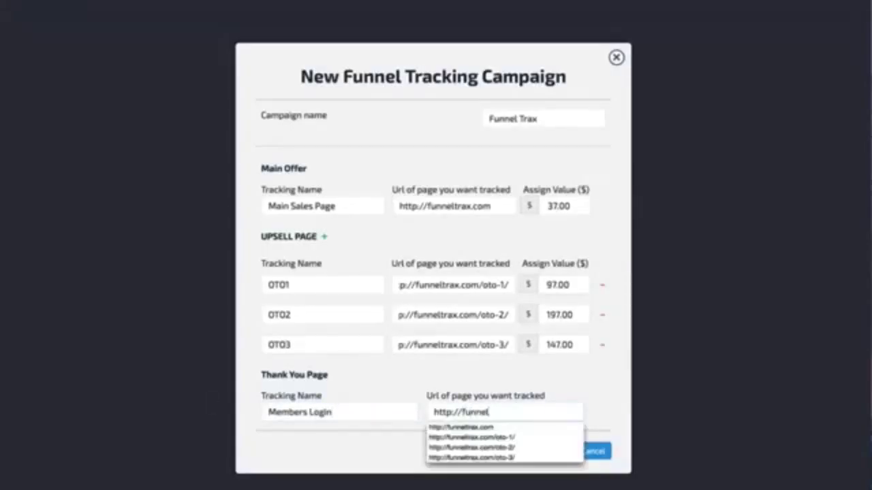
pyautogui.write('trax.com')
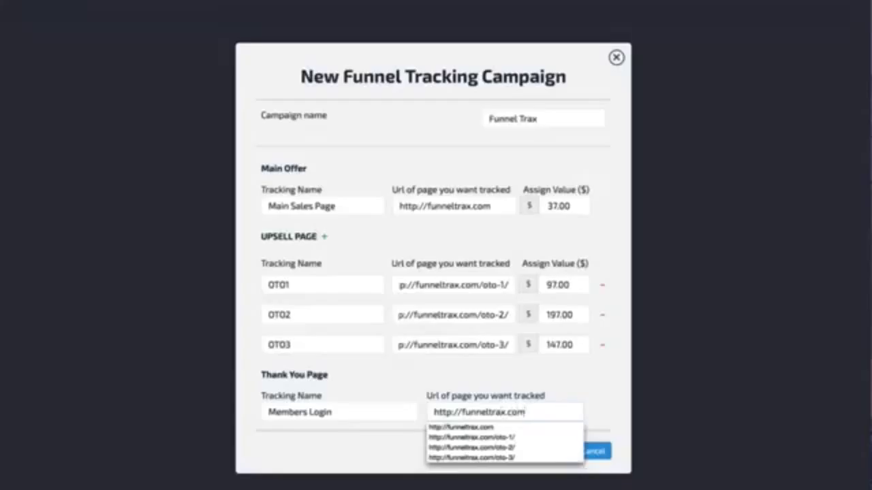
pyautogui.write('/members/')
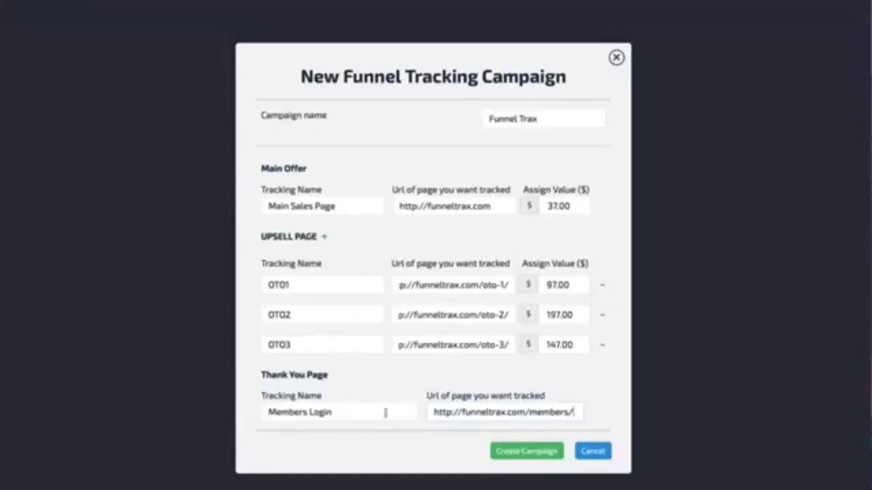
pyautogui.click(514, 455)
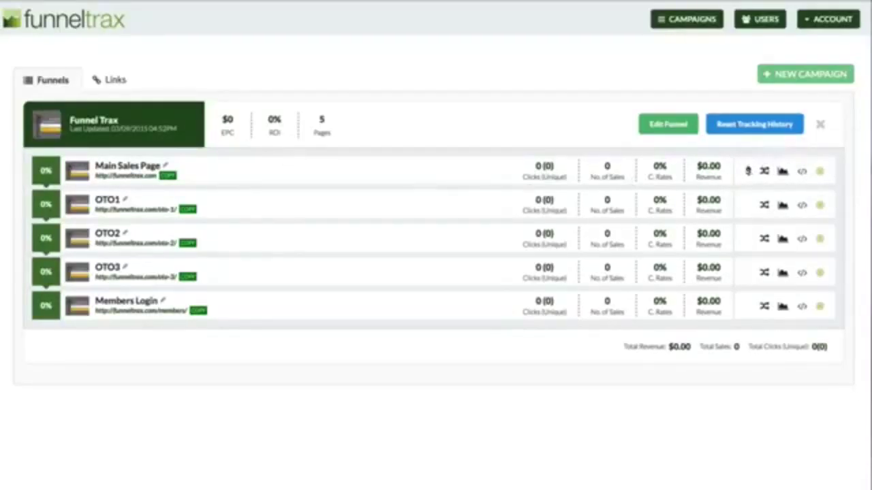
# - Set the Main Sales Page's expense to a Budget with a price of 500
pyautogui.click(748, 171)
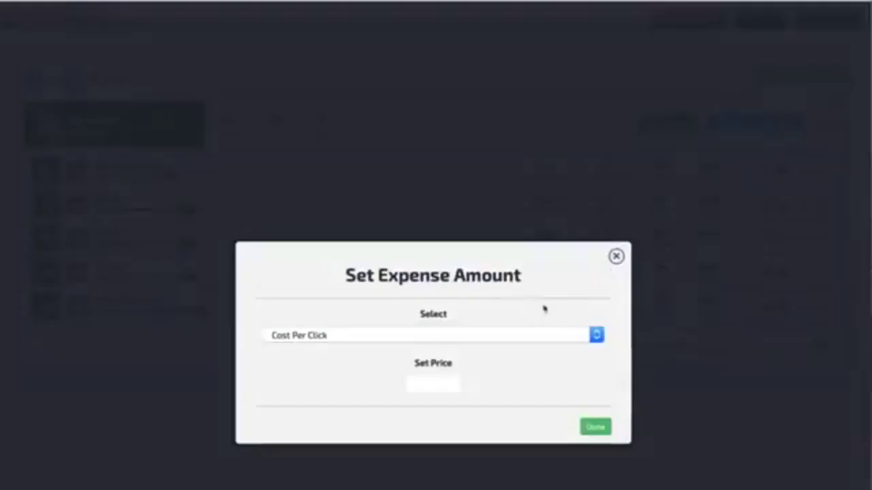
pyautogui.click(443, 338)
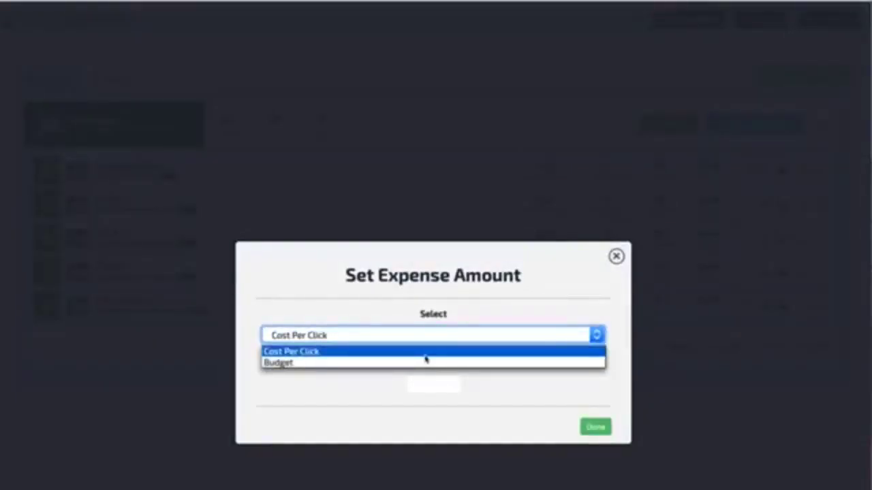
pyautogui.click(429, 362)
pyautogui.click(429, 381)
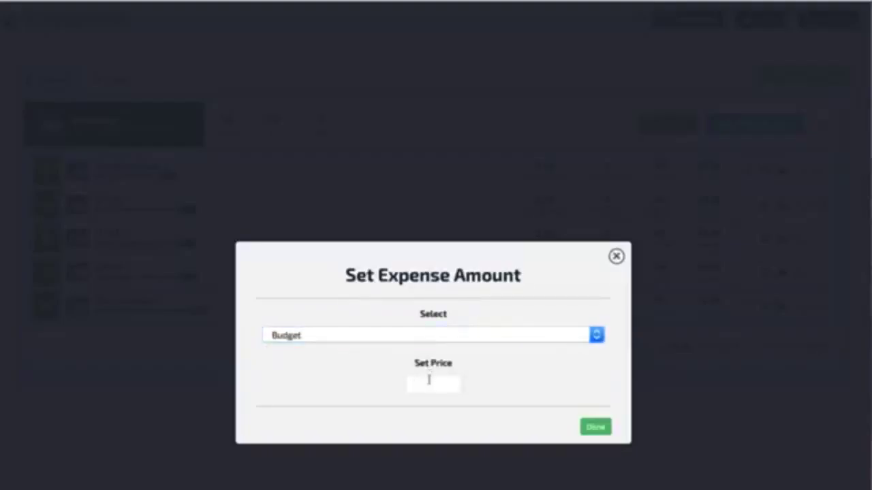
pyautogui.write('500')
pyautogui.click(594, 429)
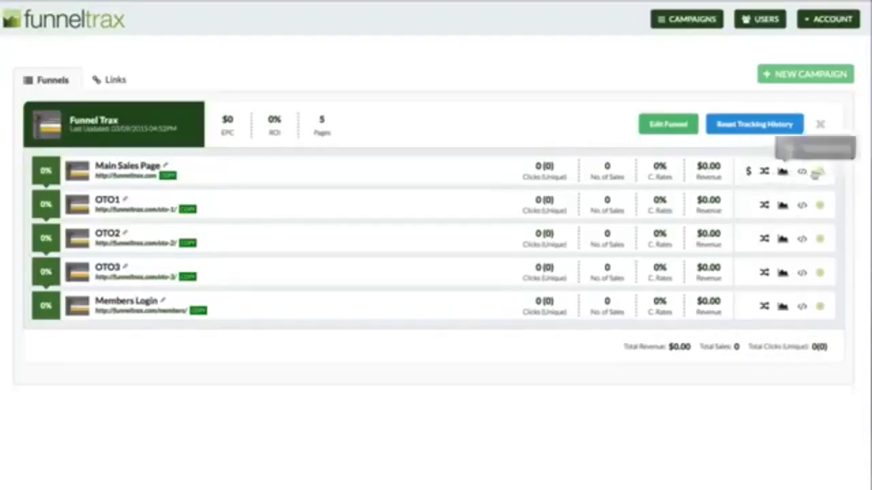
# - Start a split test for the Main Sales Page with the page title "Split Test #1"
pyautogui.click(764, 172)
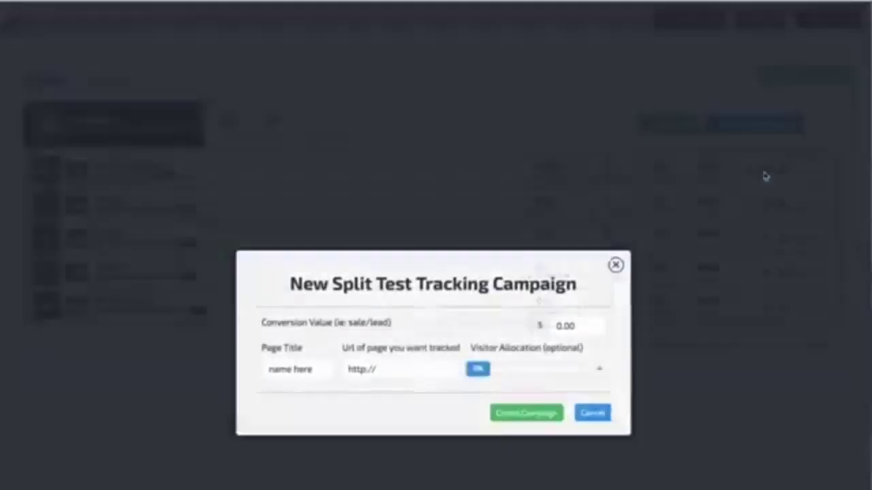
pyautogui.moveTo(325, 368); pyautogui.dragTo(245, 368)
pyautogui.write('Spl')
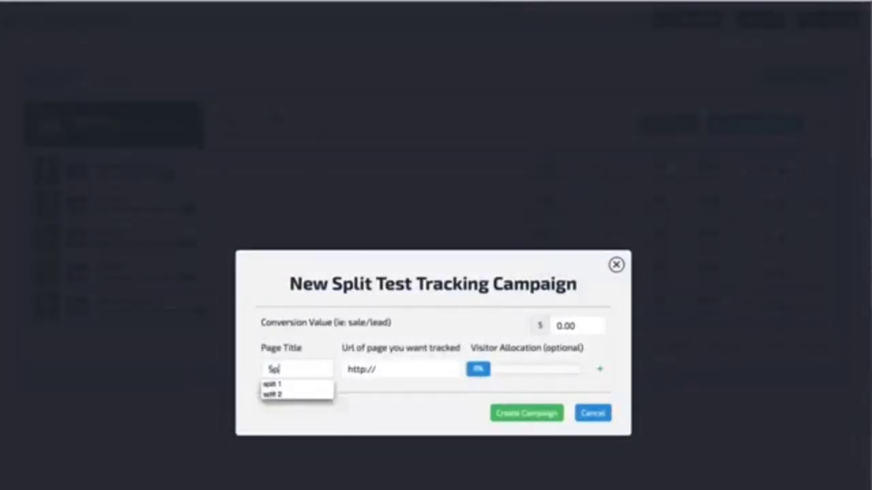
pyautogui.write('it Test #1')
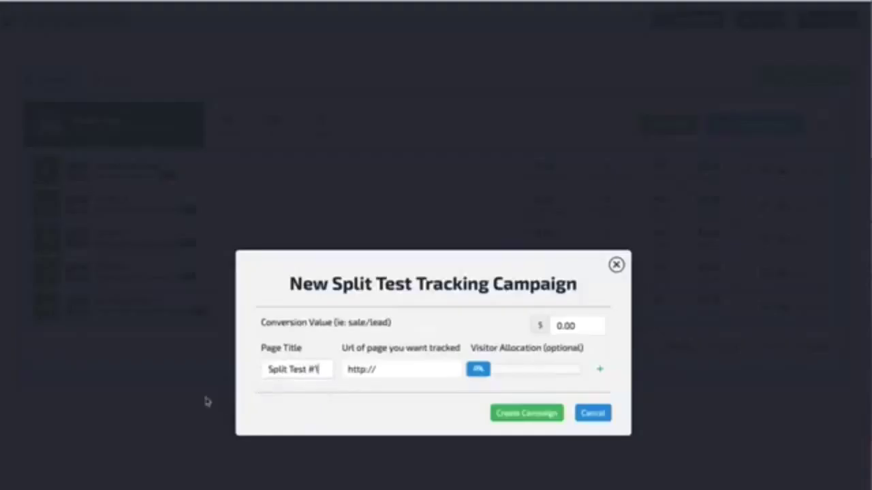
pyautogui.click(400, 368)
pyautogui.write('di.in')
pyautogui.press('BackSpace')
pyautogui.press('BackSpace')
pyautogui.press('BackSpace')
pyautogui.press('BackSpace')
pyautogui.press('BackSpace')
pyautogui.write('funneltr')
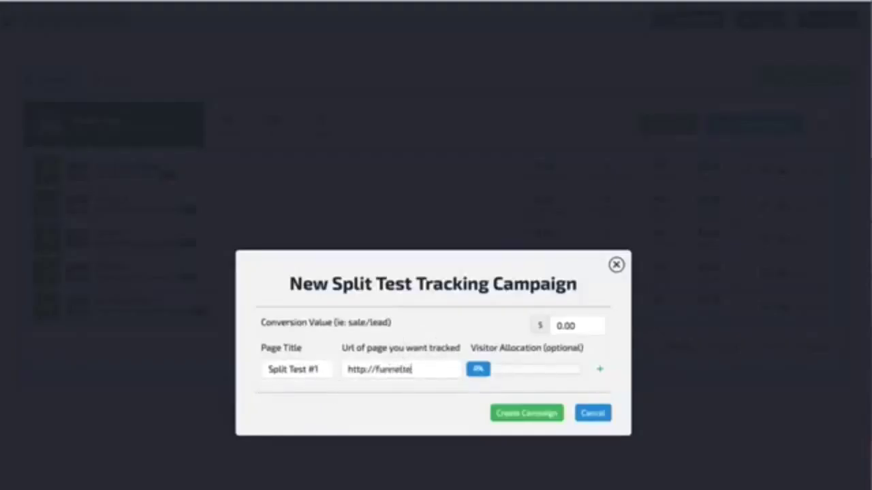
pyautogui.write('ax.com/')
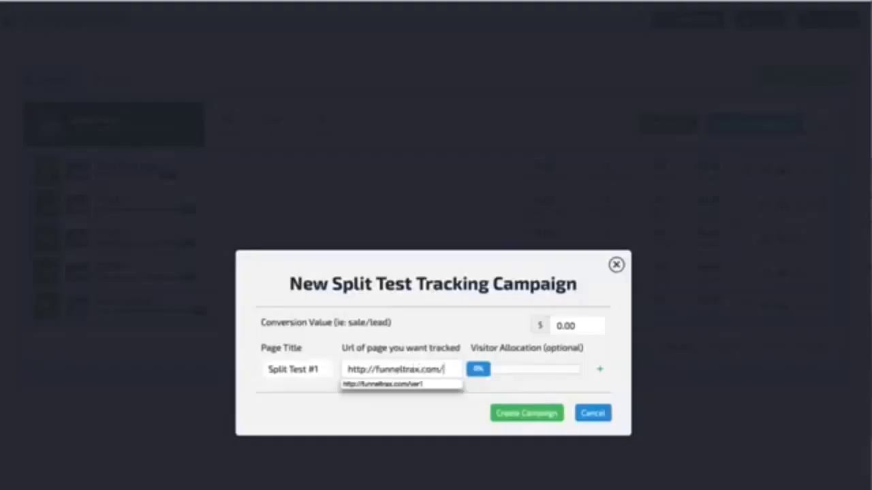
pyautogui.write('test')
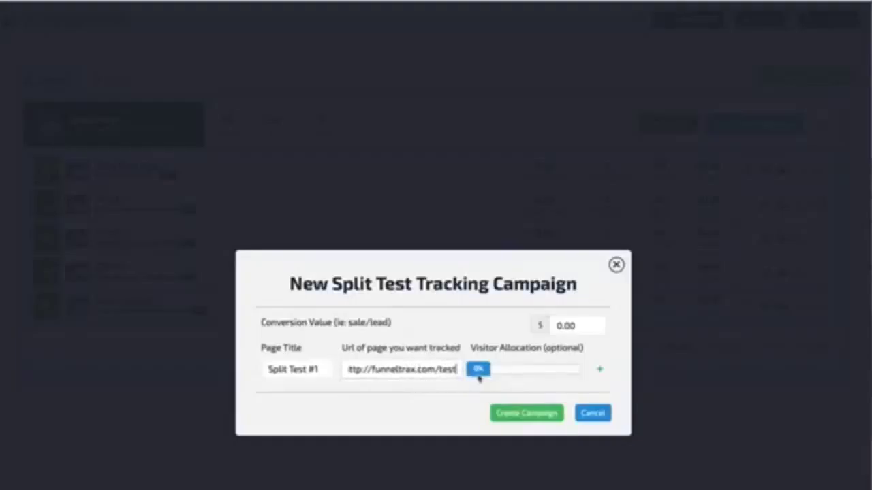
# - Set the split test's conversion value to $27.00
pyautogui.click(558, 327)
pyautogui.write('27')
pyautogui.moveTo(480, 370)
pyautogui.mouseDown()
pyautogui.moveTo(559, 369)
pyautogui.moveTo(475, 372)
pyautogui.mouseUp()
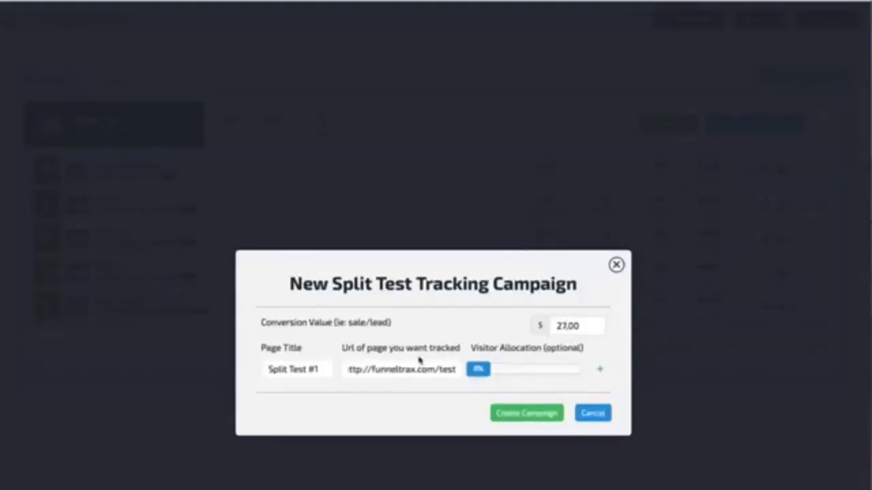
# - Allocate about 50% of visitors to Split Test #1 and create the split test campaign
pyautogui.click(599, 369)
pyautogui.click(602, 395)
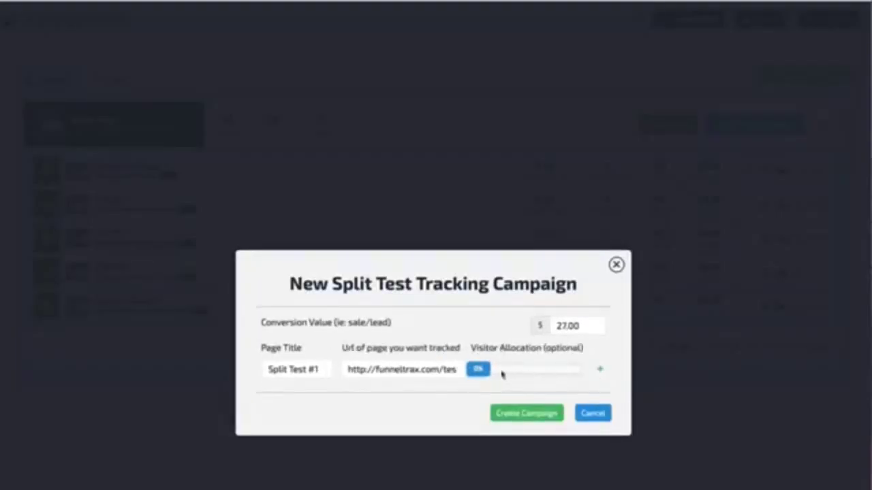
pyautogui.moveTo(485, 371); pyautogui.dragTo(527, 374)
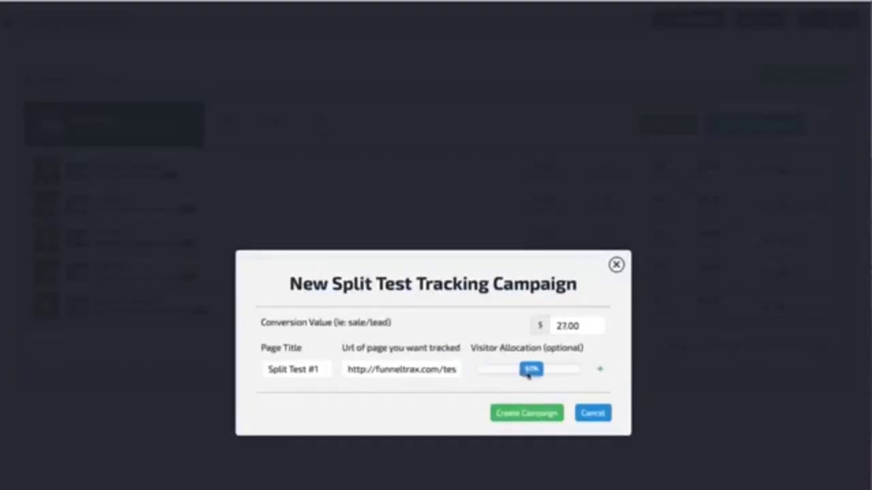
pyautogui.click(525, 414)
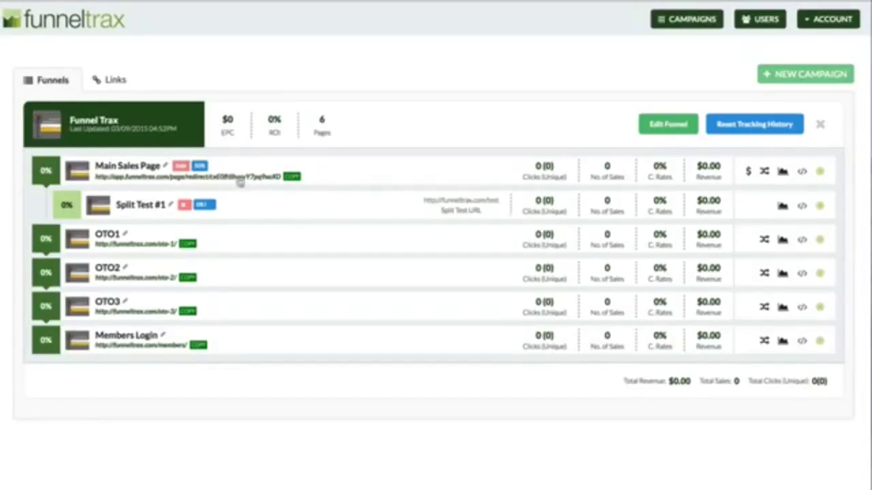
pyautogui.moveTo(95, 178); pyautogui.dragTo(287, 183)
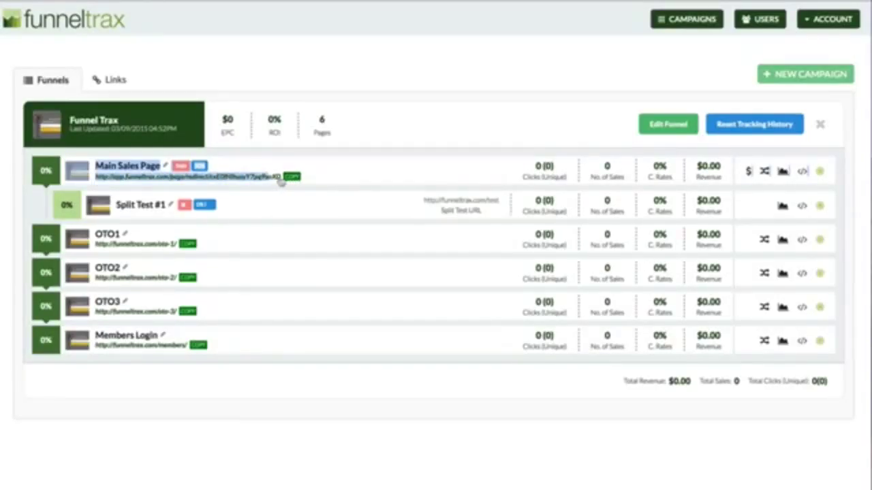
pyautogui.click(326, 176)
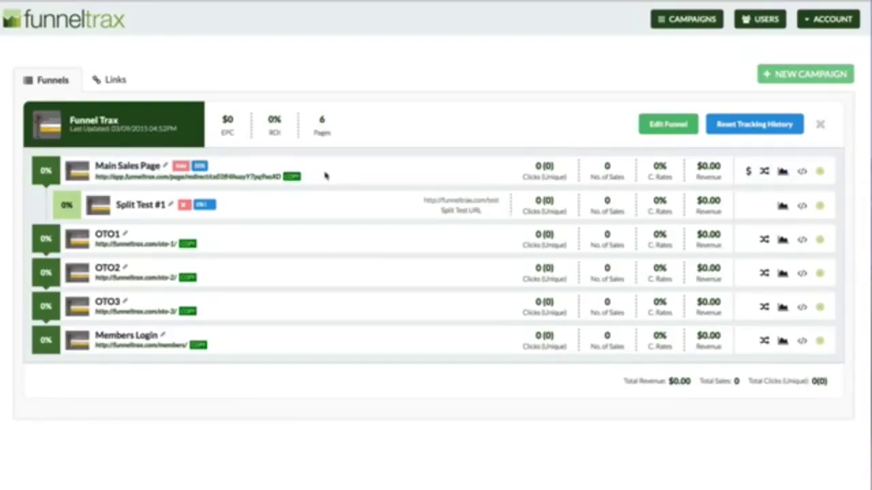
# - Adjust the traffic distribution so Split Test #1 receives 50% of the visitors, and save it
pyautogui.click(205, 205)
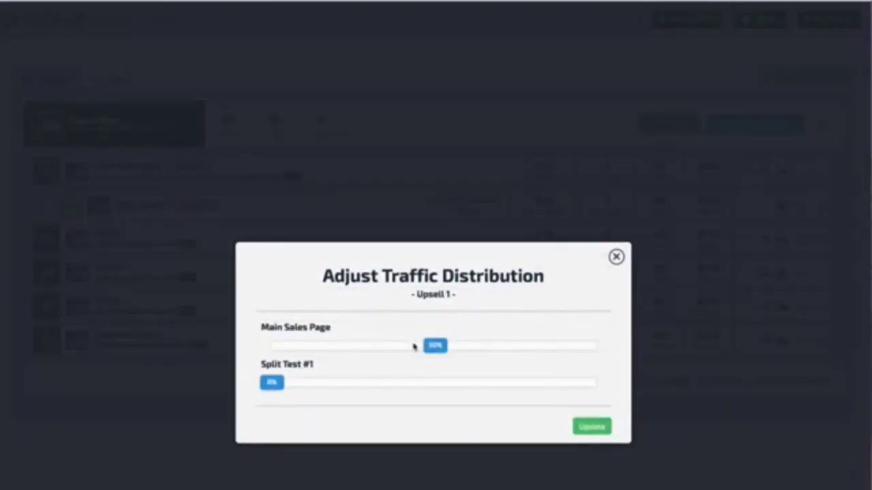
pyautogui.moveTo(278, 384); pyautogui.dragTo(599, 383)
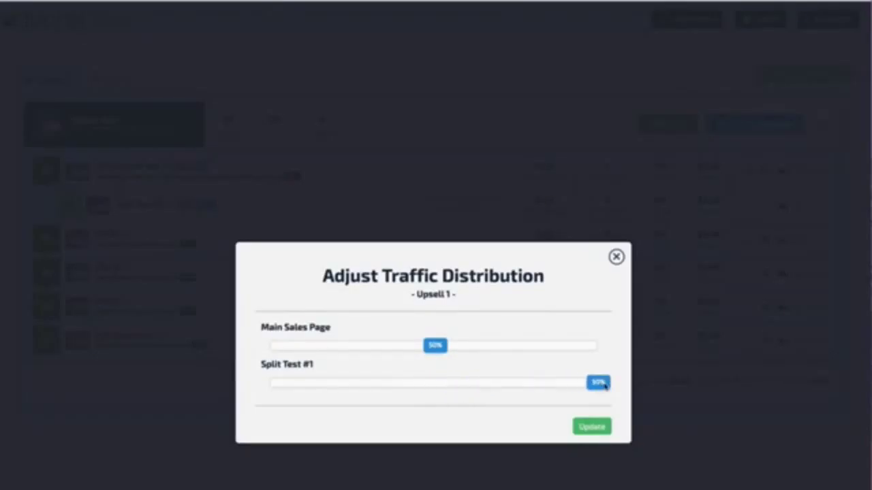
pyautogui.click(593, 428)
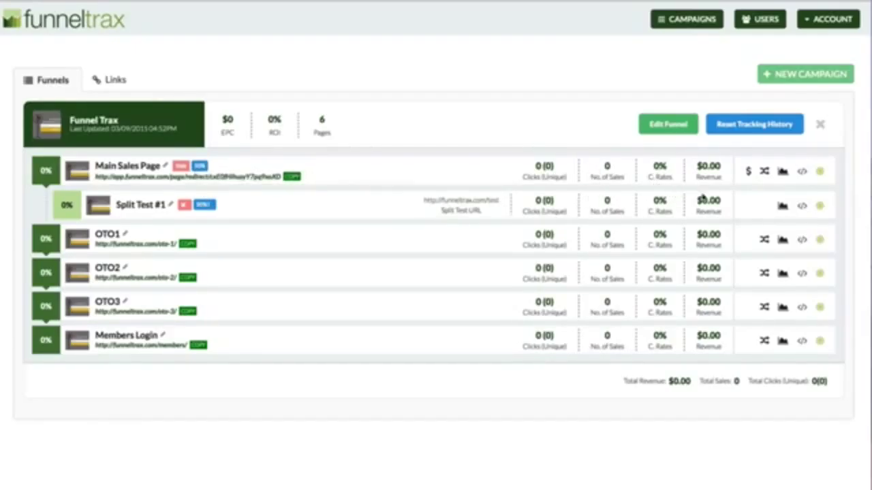
# - View the Main Sales Page's retargeting code form and close it without adding any code
pyautogui.click(820, 173)
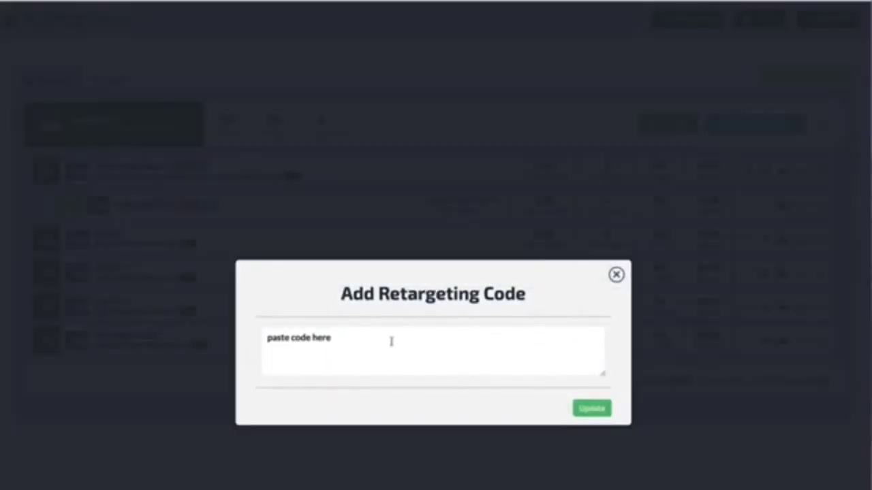
pyautogui.tripleClick(358, 344)
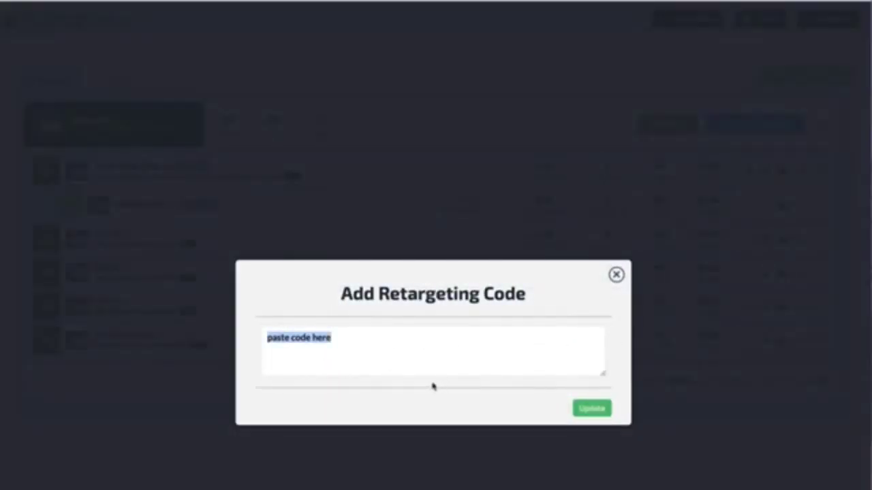
pyautogui.click(617, 275)
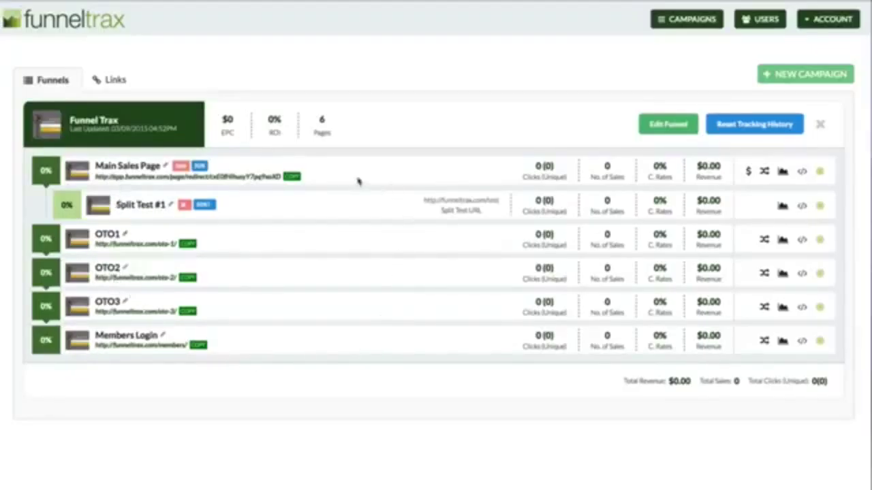
pyautogui.click(782, 172)
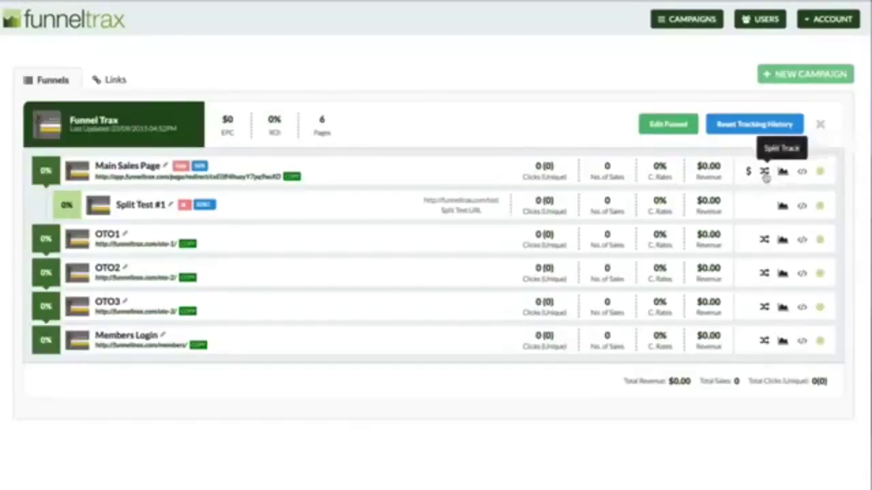
# - Open the Main Sales Page's tracking setup, select and copy its full tracking code, and close the setup
pyautogui.click(803, 172)
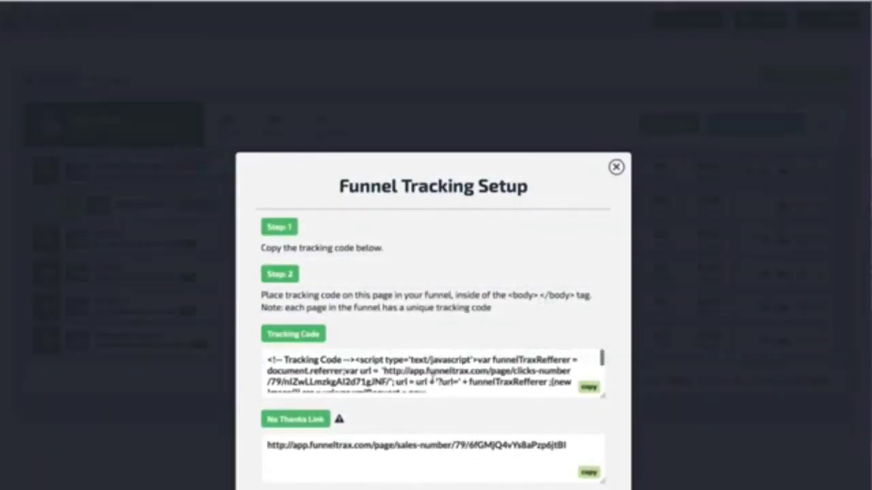
pyautogui.click(431, 379)
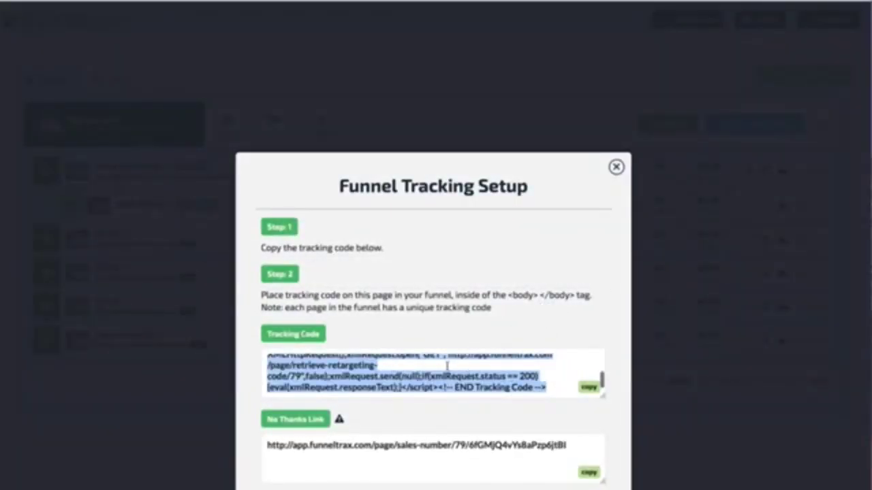
pyautogui.moveTo(508, 295); pyautogui.dragTo(575, 295)
pyautogui.click(574, 295)
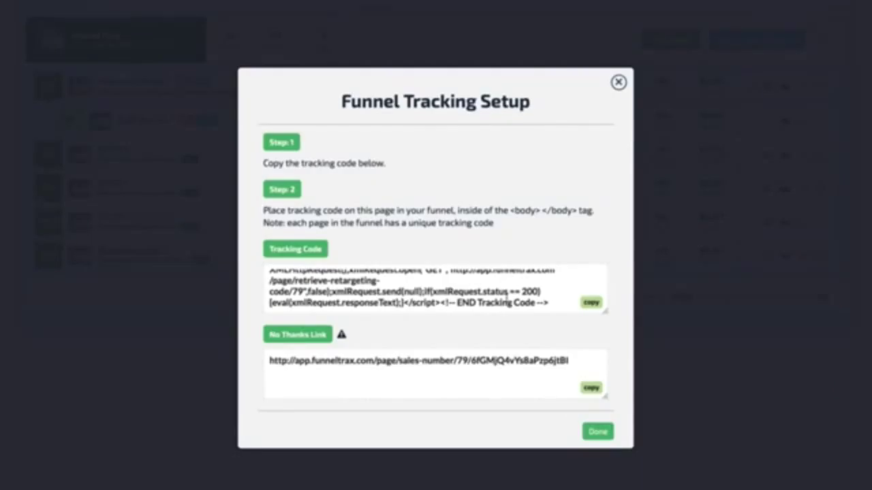
pyautogui.click(508, 303)
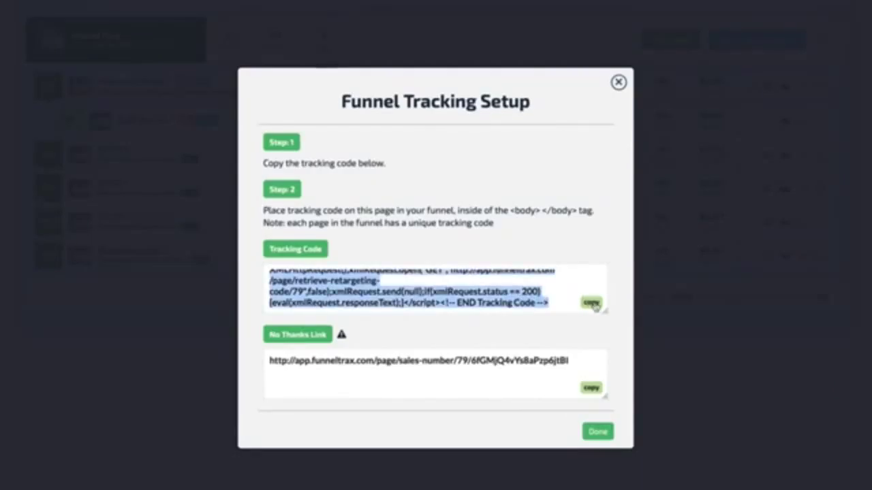
pyautogui.click(618, 82)
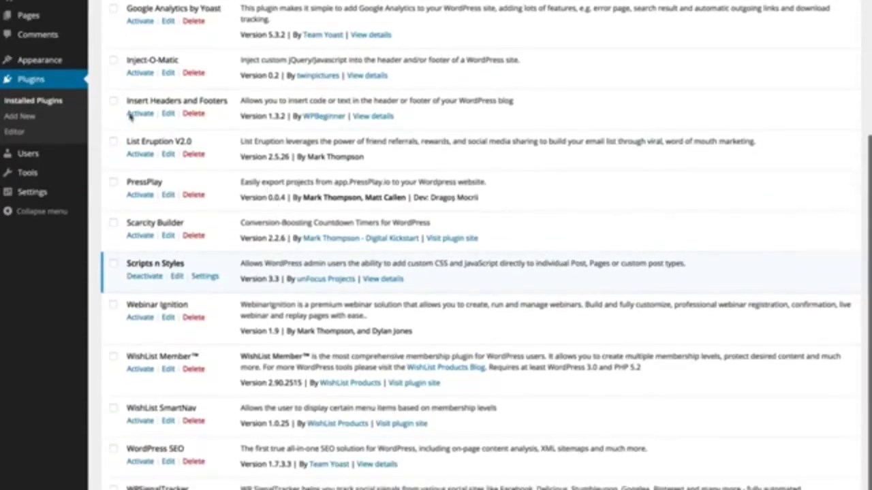
# - Check the Scripts n Styles plugin in the WordPress site's list of installed plugins
pyautogui.moveTo(129, 266); pyautogui.dragTo(181, 266)
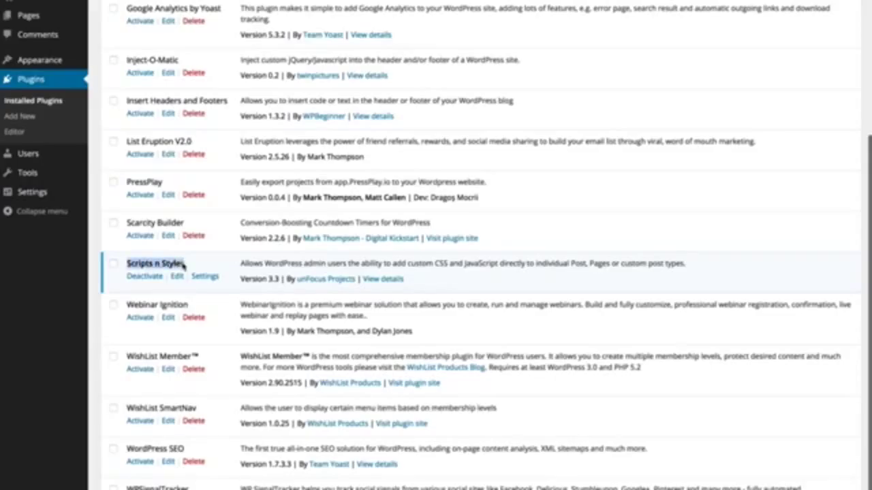
pyautogui.click(185, 266)
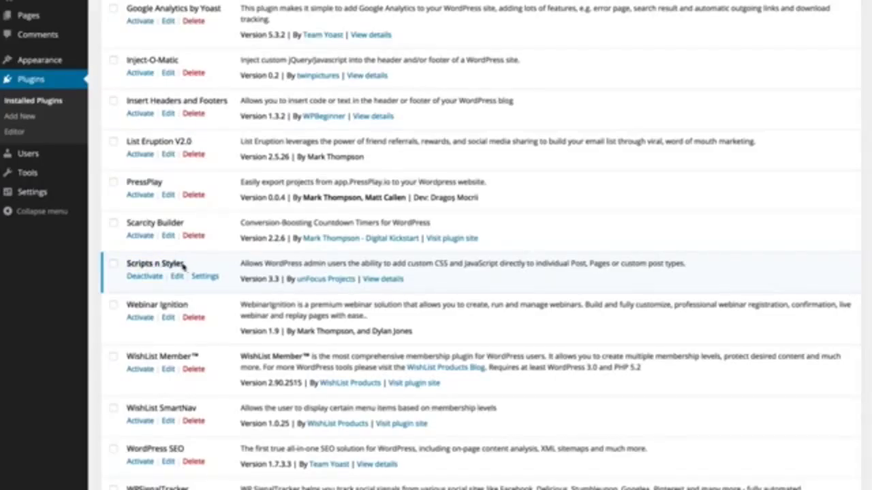
pyautogui.moveTo(186, 267); pyautogui.dragTo(127, 266)
pyautogui.click(129, 266)
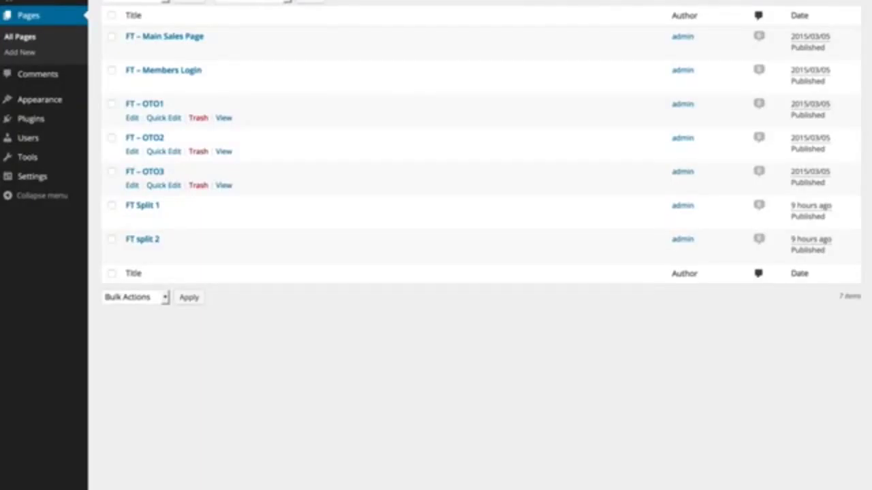
# - Open the FT – Main Sales Page for editing and examine its Scripts n Styles script before the closing body tag
pyautogui.rightClick(132, 50)
pyautogui.click(164, 59)
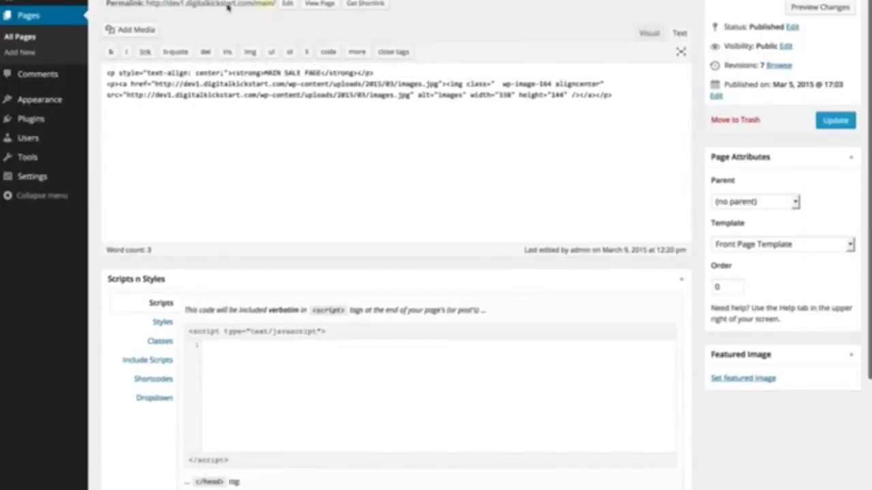
pyautogui.scroll(-5, 276, 114)
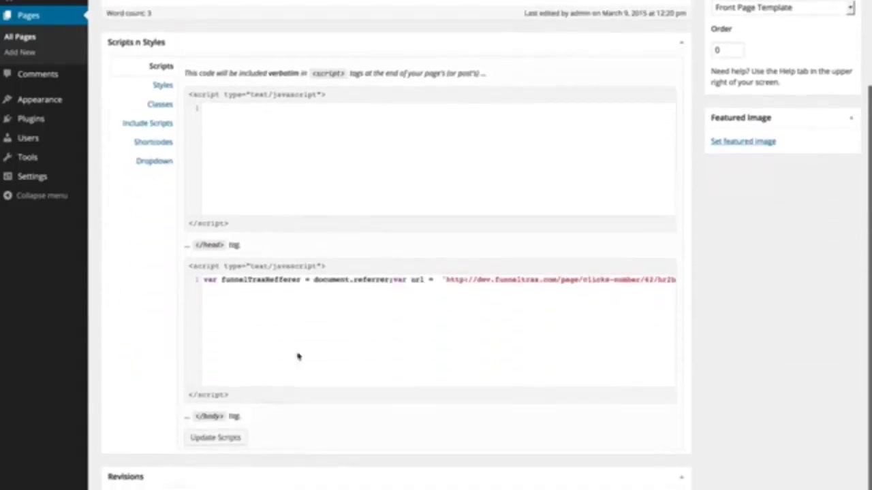
pyautogui.hscroll(5, 243, 306)
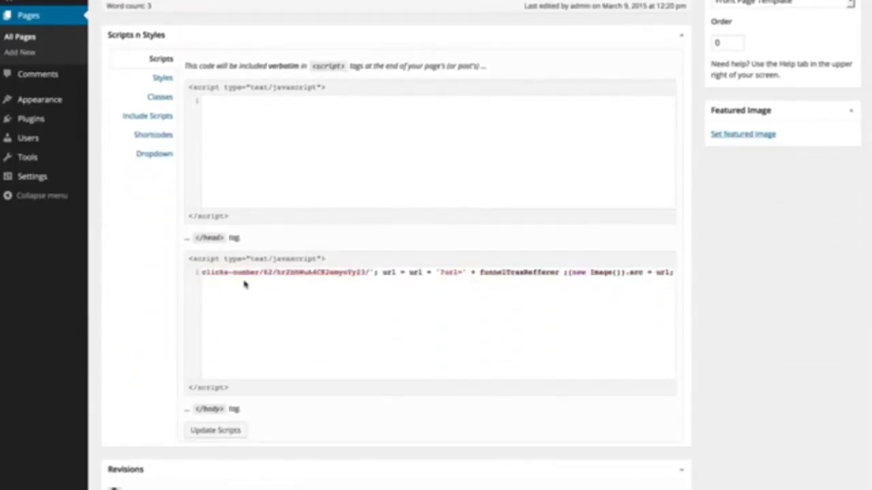
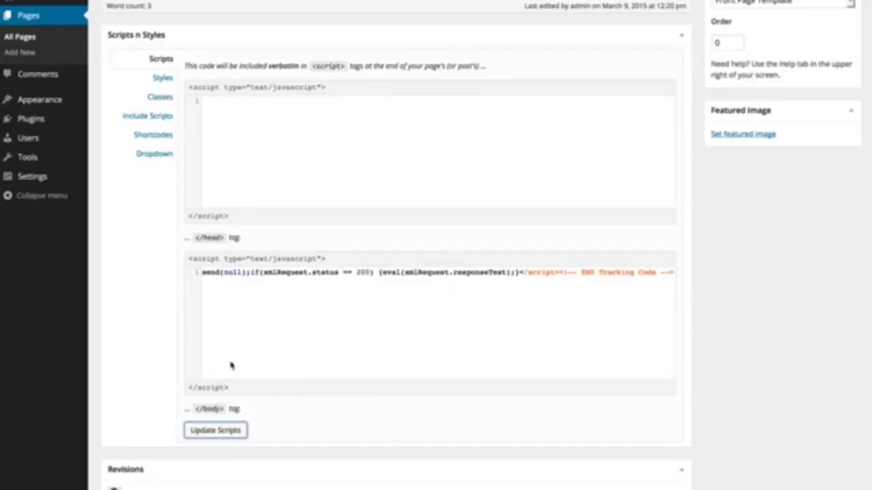
pyautogui.scroll(3, 240, 370)
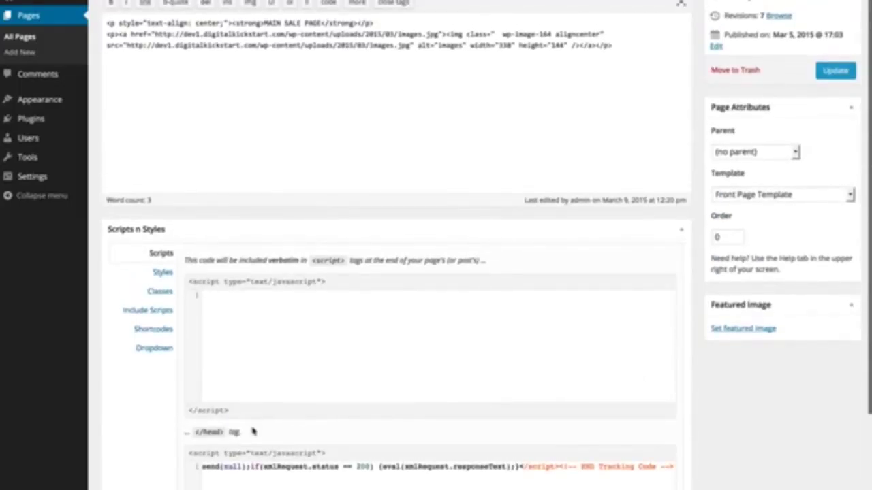
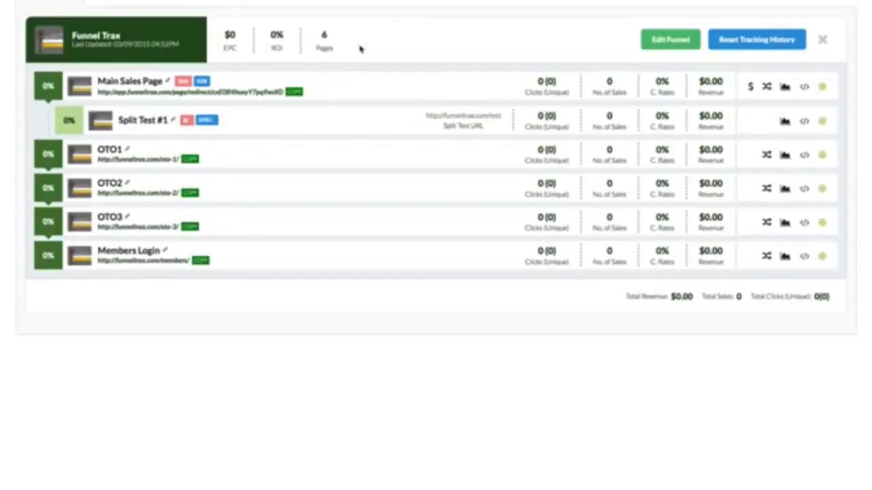
pyautogui.rightClick(235, 96)
pyautogui.click(395, 29)
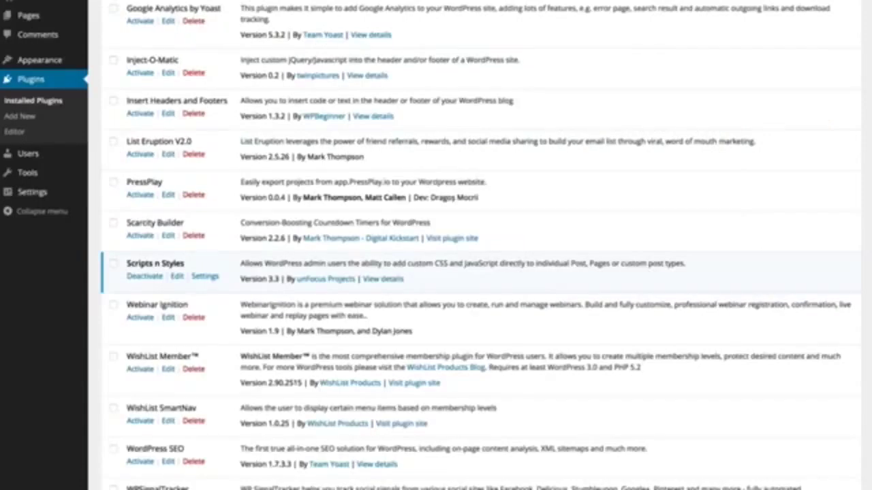
pyautogui.scroll(2, 431, 246)
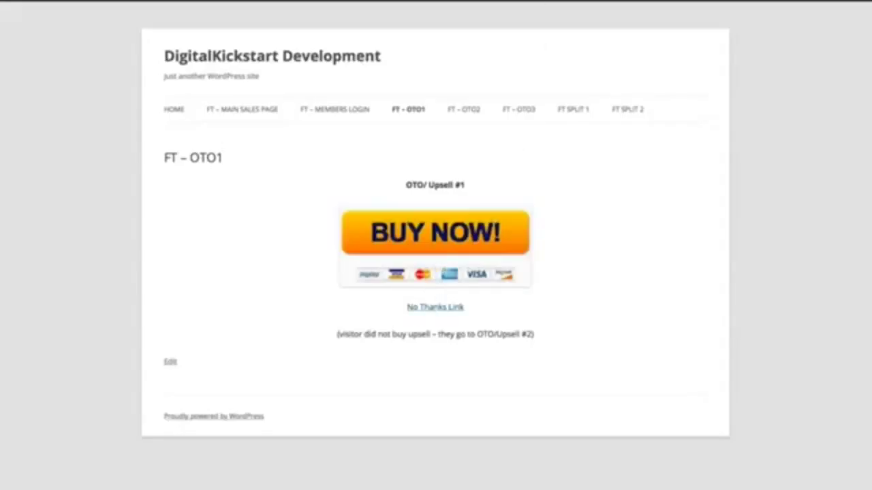
# - Look through the FT – OTO1, OTO2, OTO3 and Main Sales Page pages on the WordPress site, and return to the Funnel Trax campaign
pyautogui.hotkey('ctrl', 'Tab')
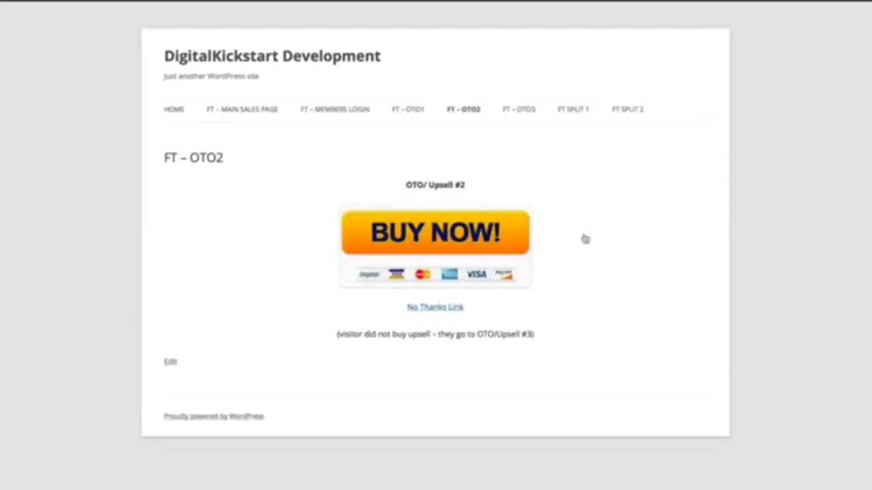
pyautogui.click(444, 311)
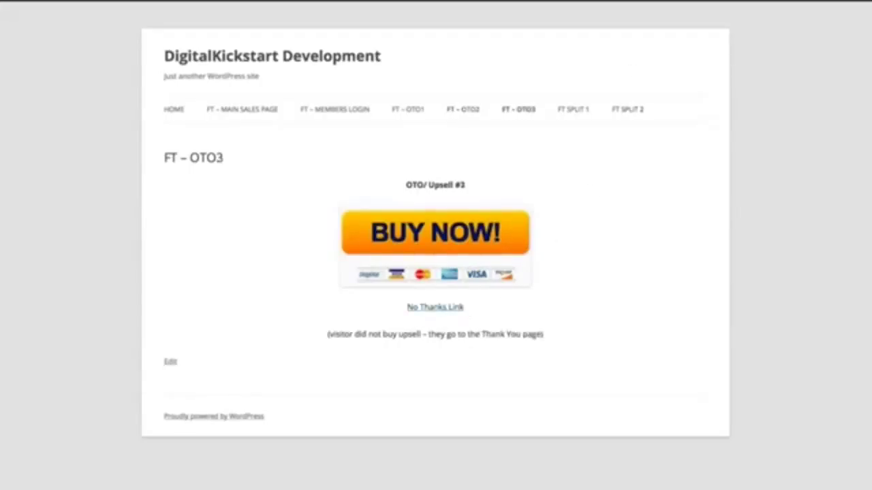
pyautogui.hotkey('ctrl', 'Tab')
pyautogui.hotkey('ctrl', 'shift', 'Tab')
pyautogui.hotkey('ctrl', 'shift', 'Tab')
pyautogui.hotkey('ctrl', 'shift', 'Tab')
pyautogui.hotkey('ctrl', 'shift', 'Tab')
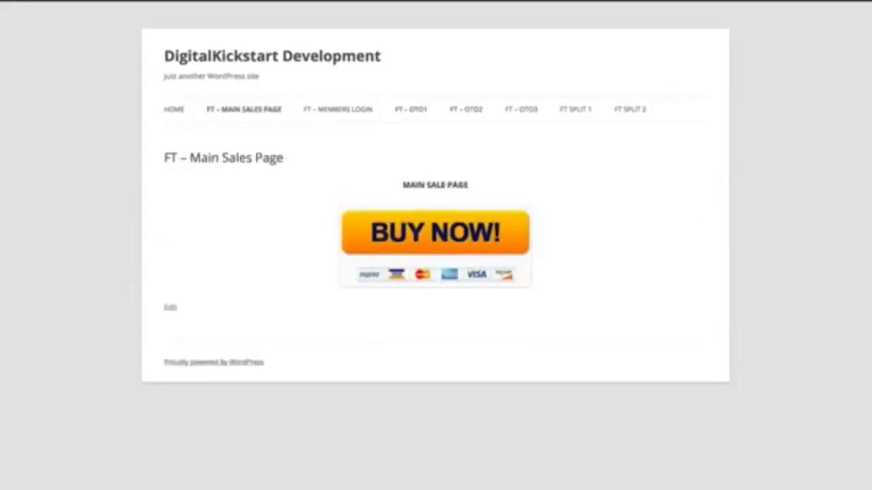
pyautogui.hotkey('ctrl', 'shift', 'Tab')
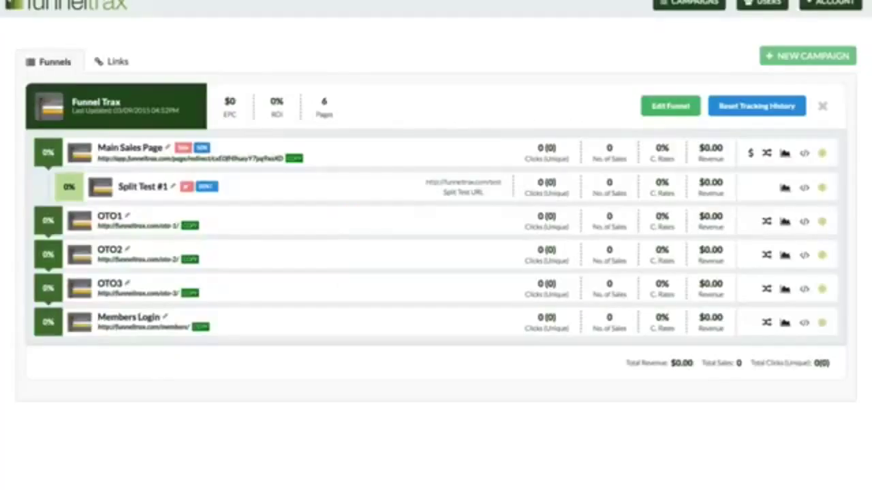
# - Open the Main Sales Page's tracking setup, select its tracking code for review, and close the setup
pyautogui.click(806, 155)
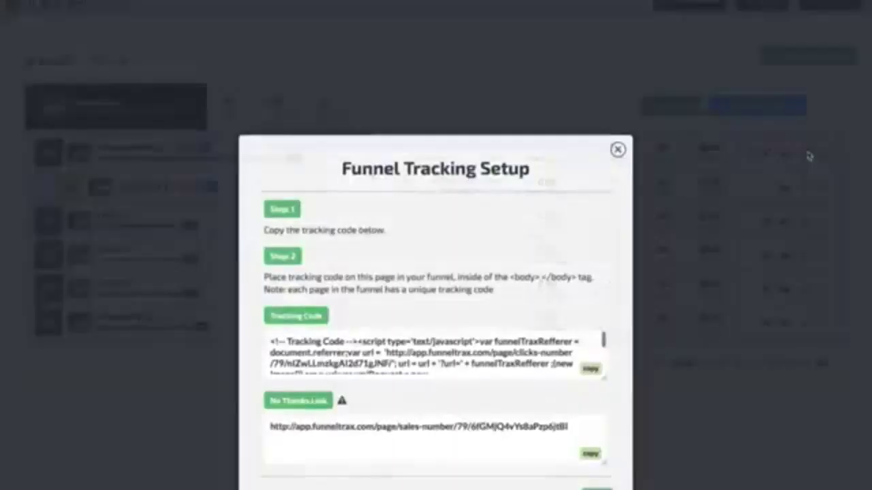
pyautogui.moveTo(347, 340); pyautogui.dragTo(586, 376)
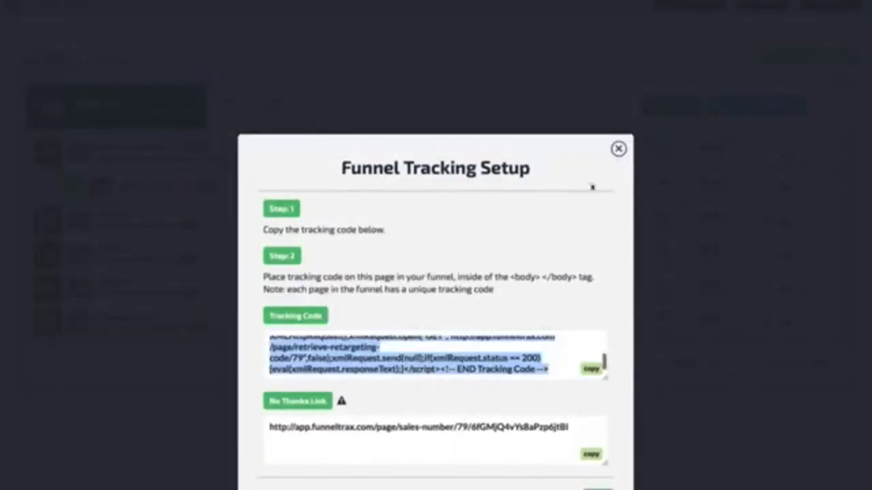
pyautogui.click(619, 148)
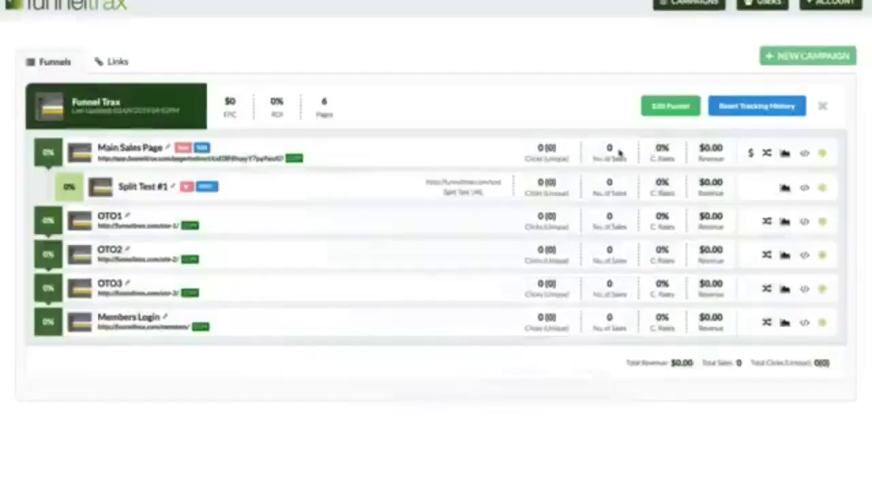
# - Open OTO1's tracking setup, examine its unique tracking code and No Thanks link, and close the setup
pyautogui.click(805, 222)
pyautogui.click(482, 352)
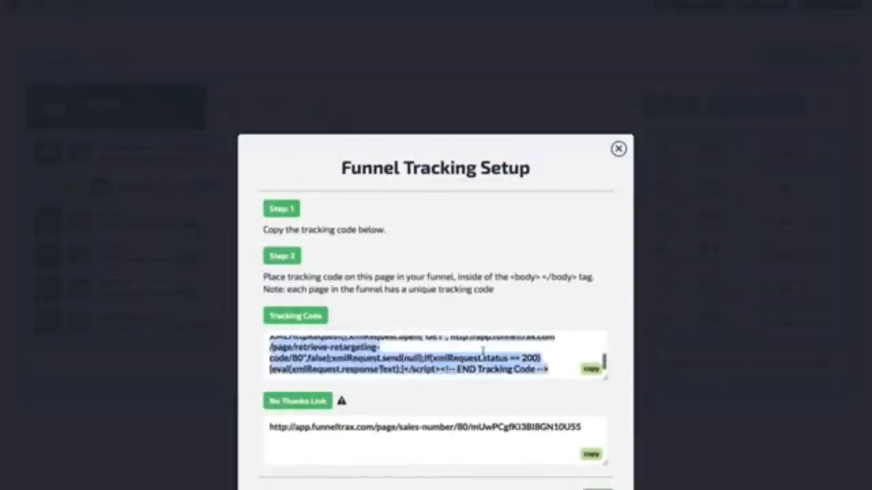
pyautogui.scroll(3, 482, 352)
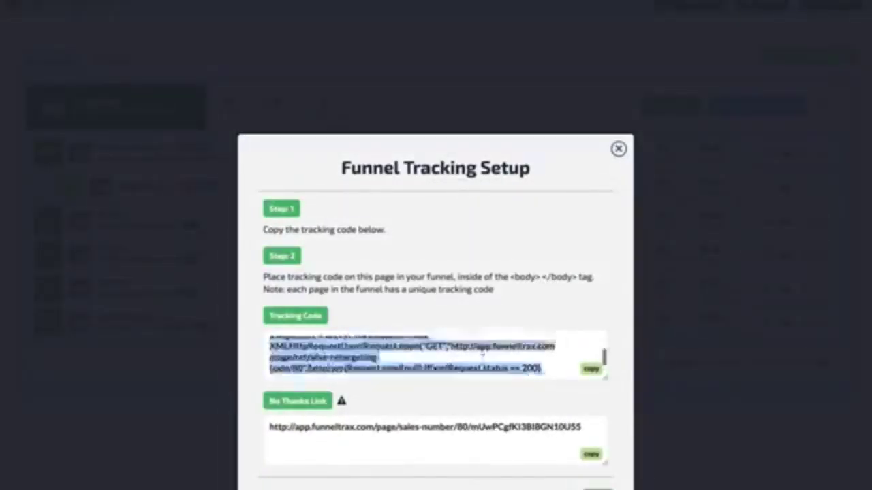
pyautogui.click(496, 429)
pyautogui.click(617, 149)
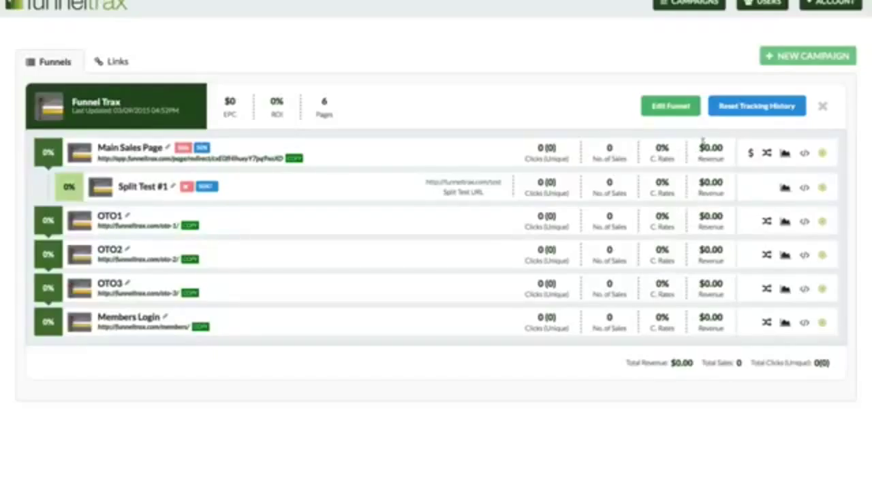
# - View the Funnel Trax campaign's edit form and close it without changing anything
pyautogui.click(680, 113)
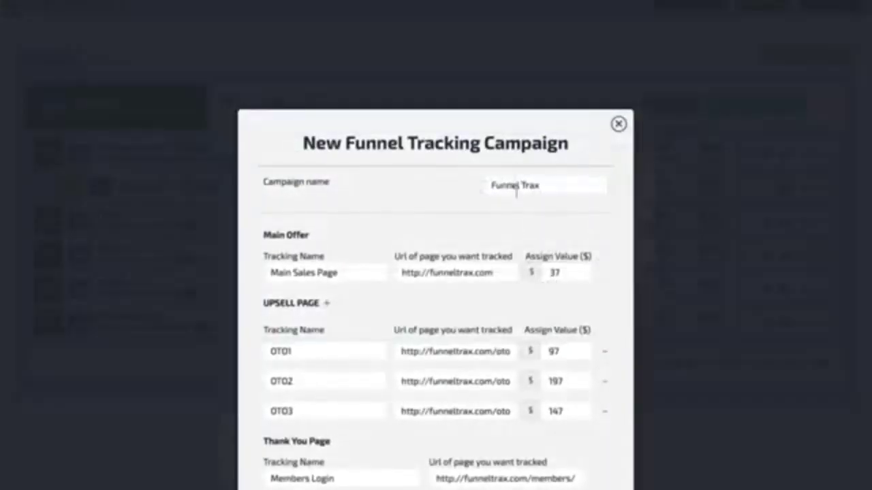
pyautogui.click(619, 124)
# - Start a new cloaked link campaign named "Affiliate Promo" with the permalink "funnel-trax"
pyautogui.click(116, 62)
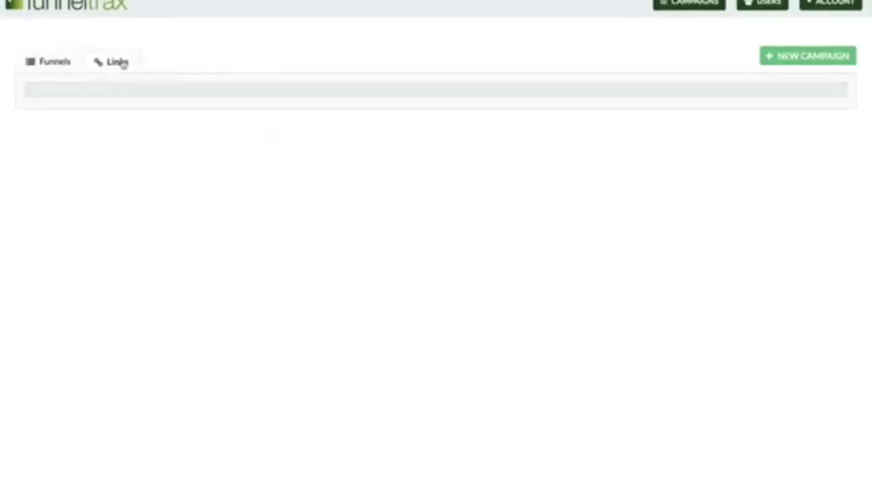
pyautogui.click(783, 56)
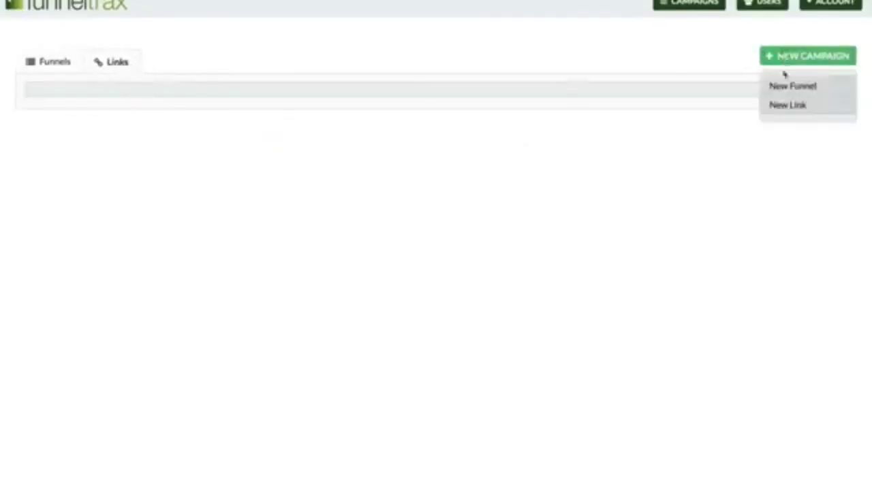
pyautogui.click(785, 109)
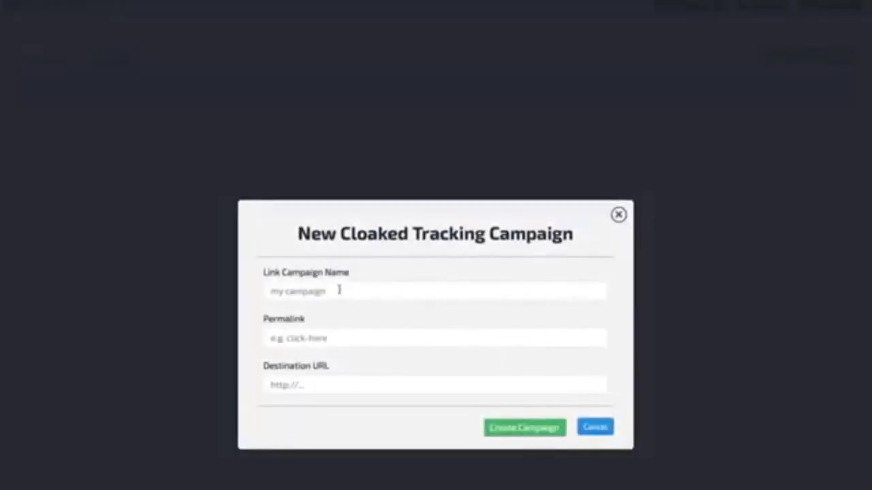
pyautogui.click(338, 291)
pyautogui.write('Affiliate Promo')
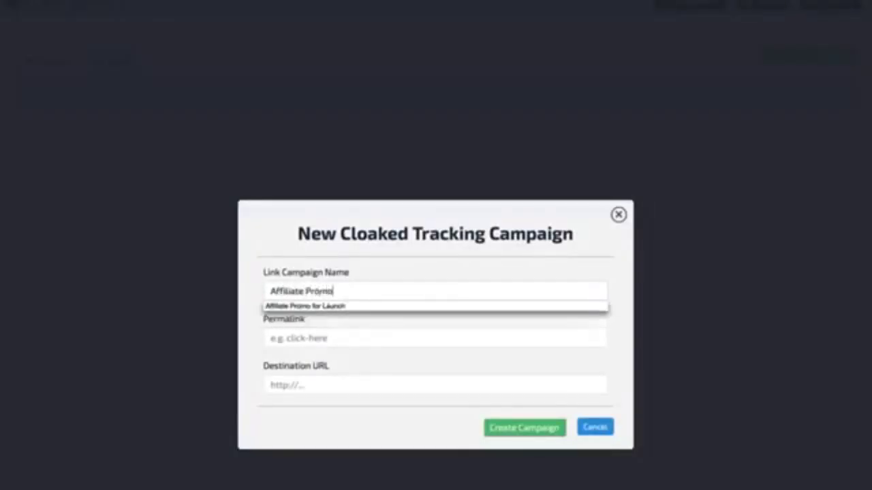
pyautogui.click(339, 336)
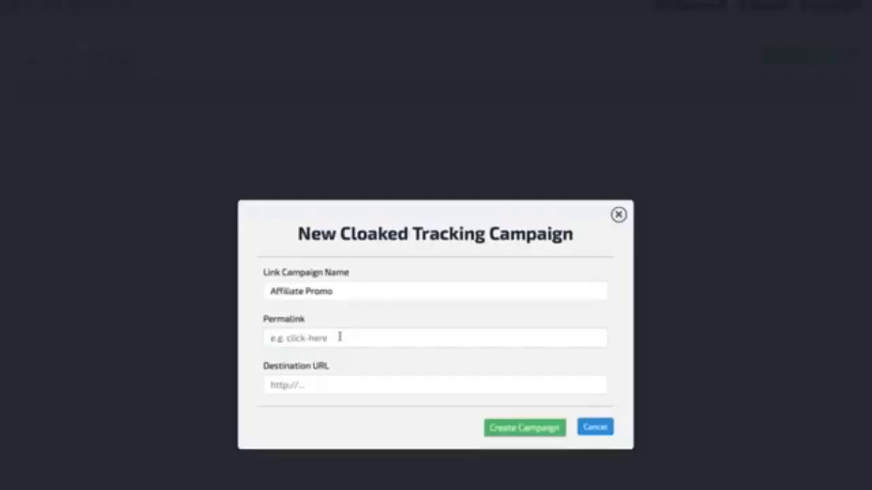
pyautogui.write('funnel-trac')
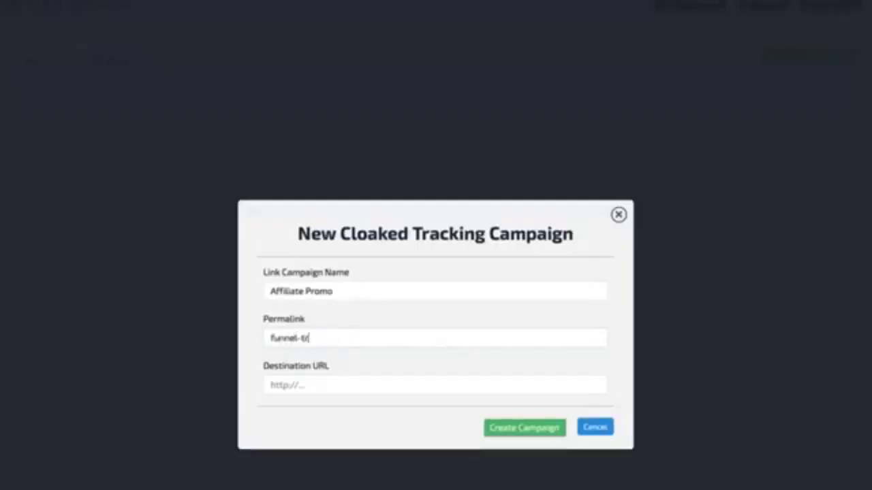
pyautogui.click(341, 379)
pyautogui.write('http://')
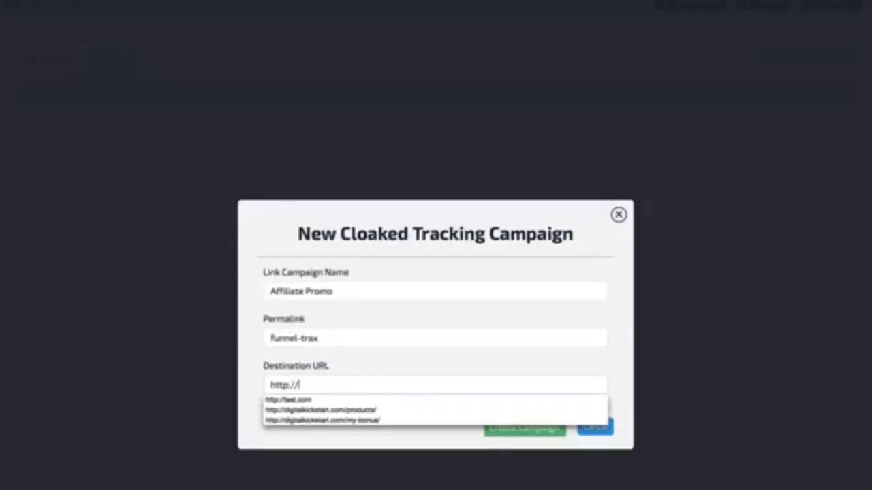
pyautogui.write('affiliatelin')
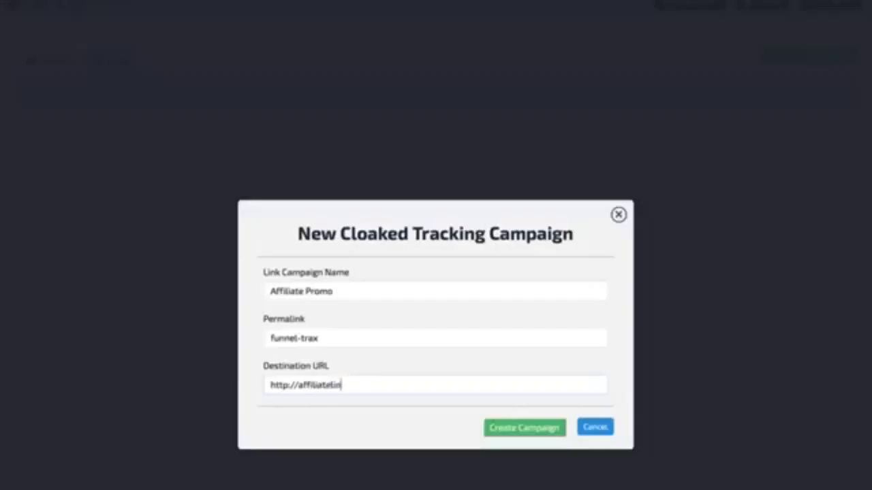
pyautogui.moveTo(344, 386); pyautogui.dragTo(299, 387)
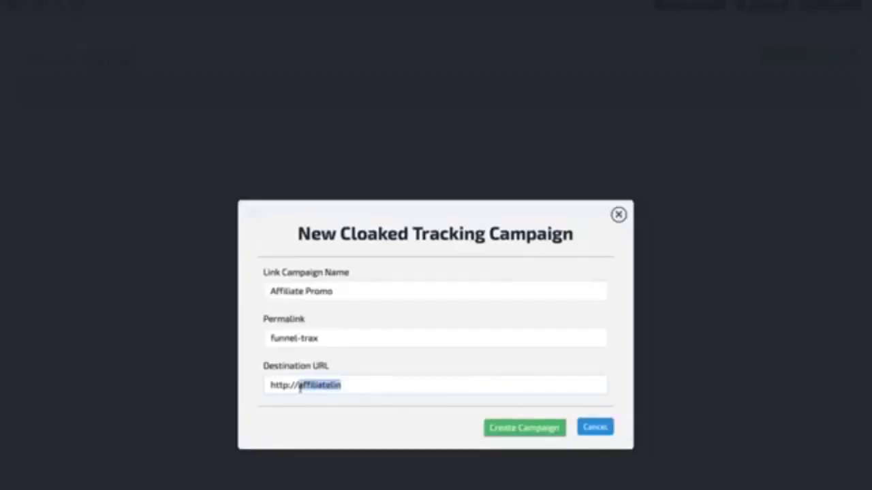
pyautogui.write('funnel')
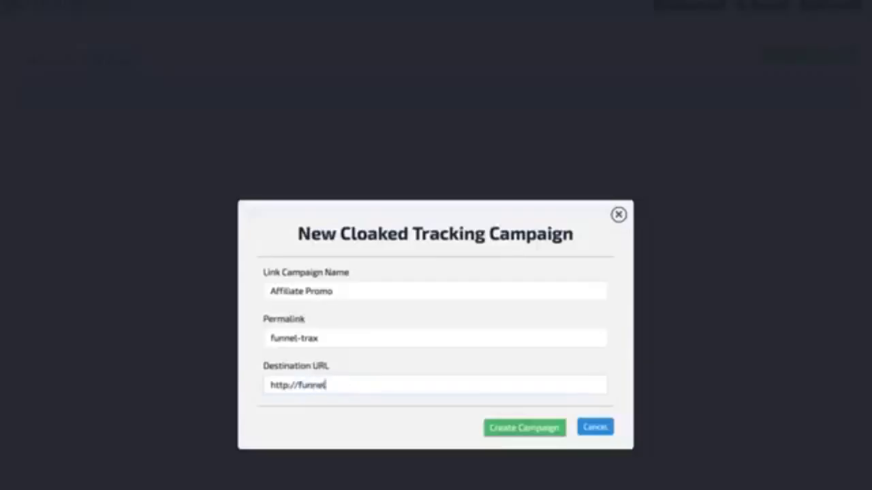
pyautogui.write('trax.com')
pyautogui.click(513, 428)
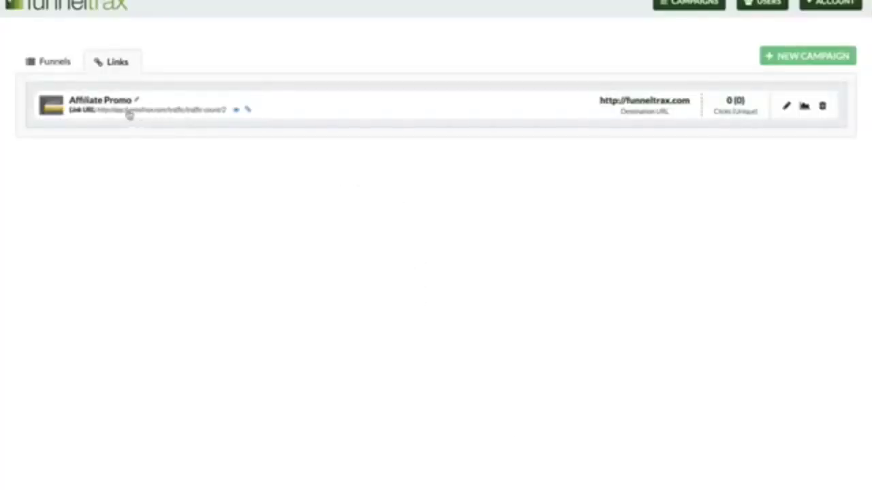
# - Test the Affiliate Promo link by visiting its link URL in a new browser tab, and return to the list of link campaigns
pyautogui.moveTo(96, 114); pyautogui.dragTo(226, 111)
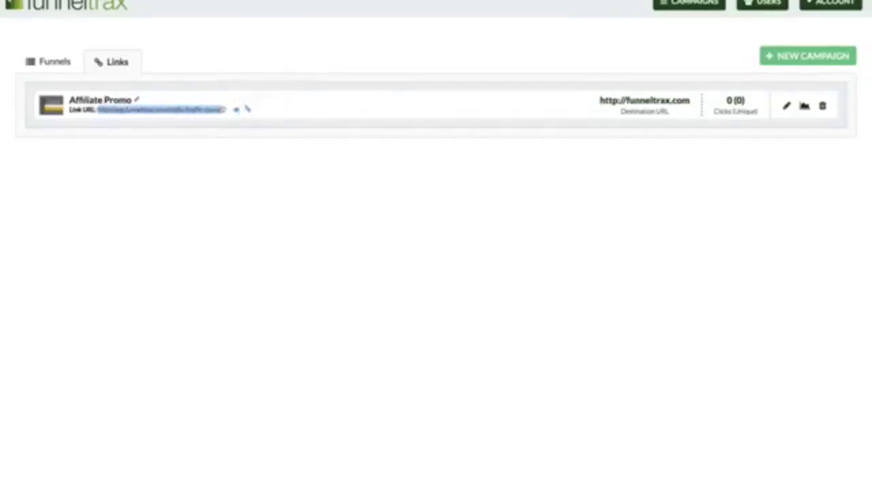
pyautogui.press('super+t')
pyautogui.press('Return')
pyautogui.click(401, 182)
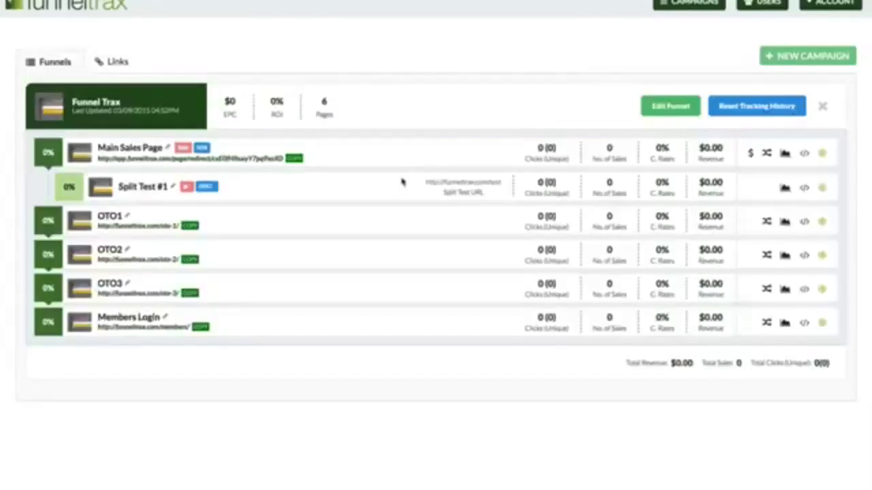
pyautogui.click(115, 63)
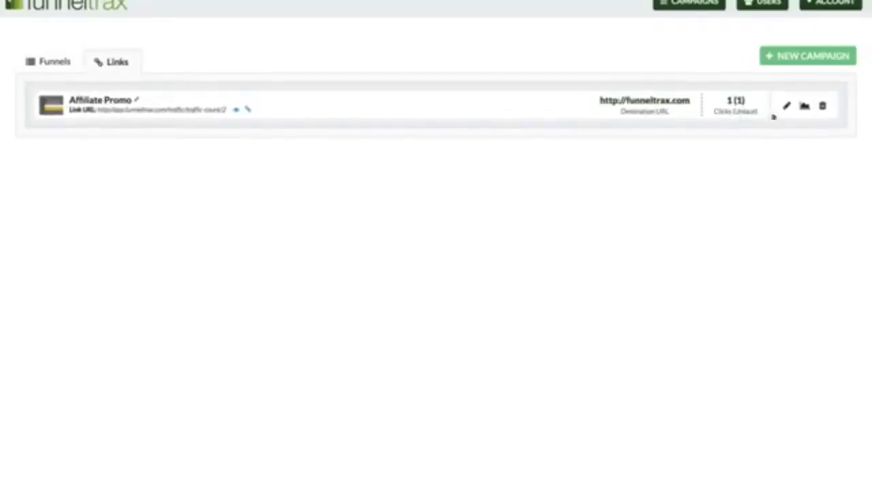
# - Examine the Affiliate Promo link's click chart and referral URLs in its referral statistics, and return to the funnel list
pyautogui.click(805, 108)
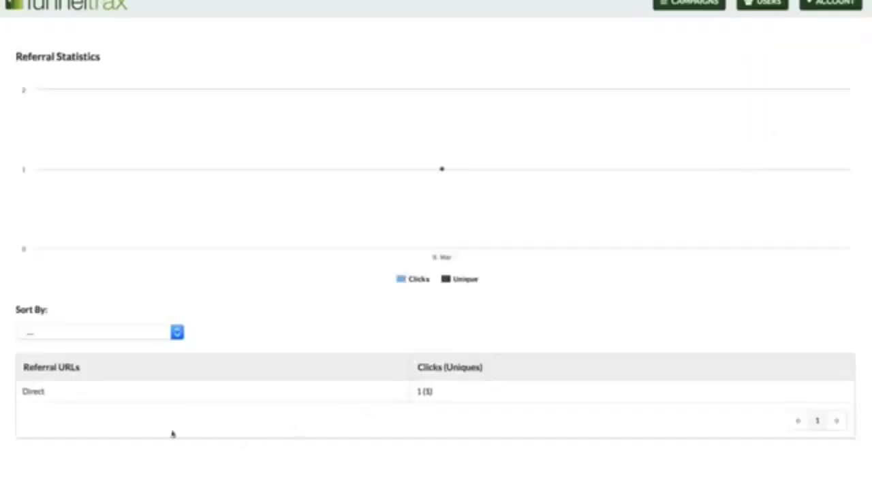
pyautogui.moveTo(45, 395); pyautogui.dragTo(74, 396)
pyautogui.click(19, 395)
pyautogui.click(75, 395)
pyautogui.moveTo(75, 398); pyautogui.dragTo(14, 397)
pyautogui.click(21, 398)
pyautogui.scroll(1, 236, 422)
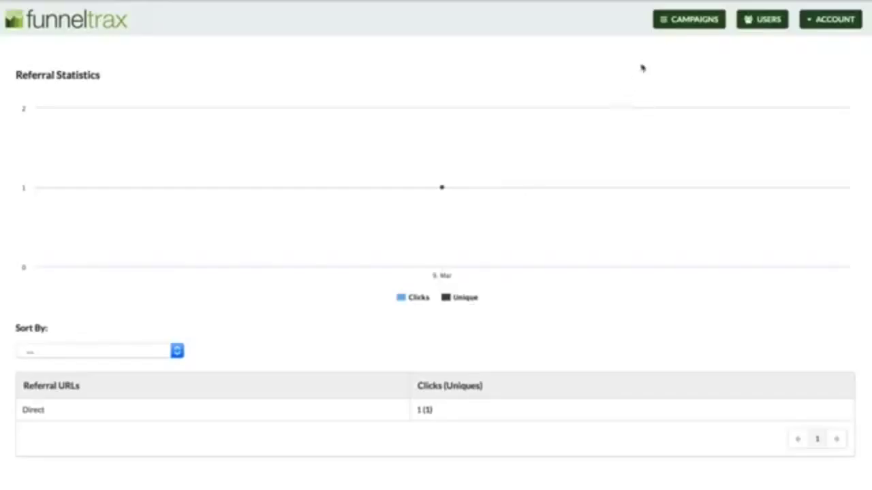
pyautogui.hotkey('alt', 'Left')
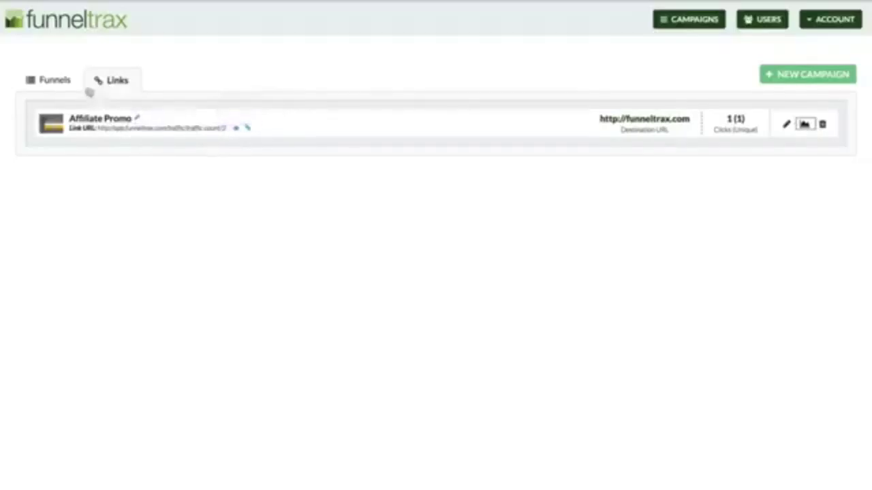
pyautogui.click(54, 80)
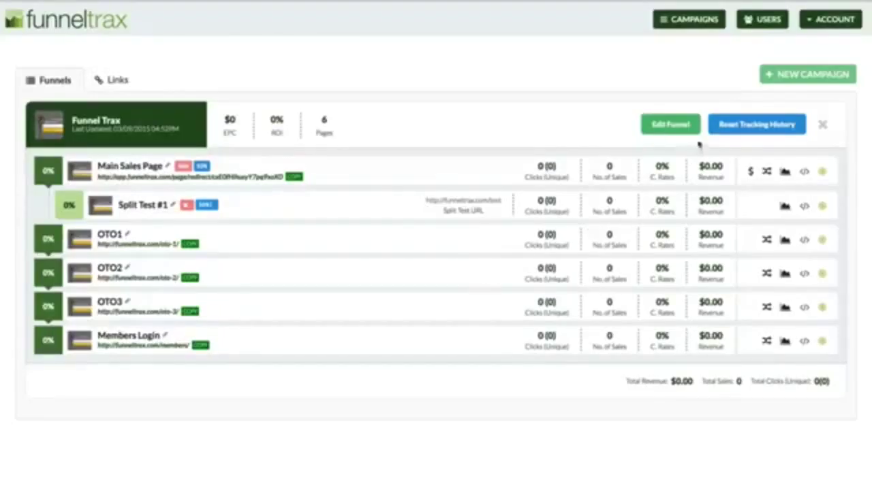
# - View the Add User form in user management with the Funnel Trax project selected, close it without adding anyone, and return to the campaigns
pyautogui.click(764, 24)
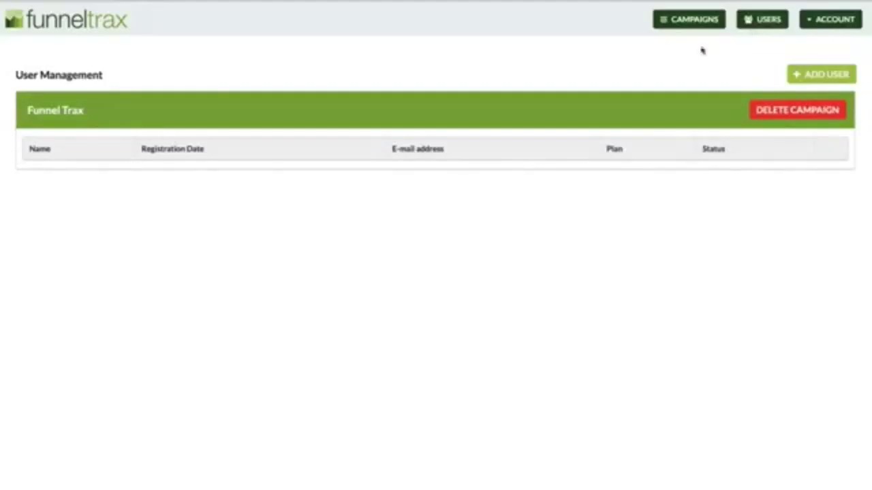
pyautogui.click(821, 76)
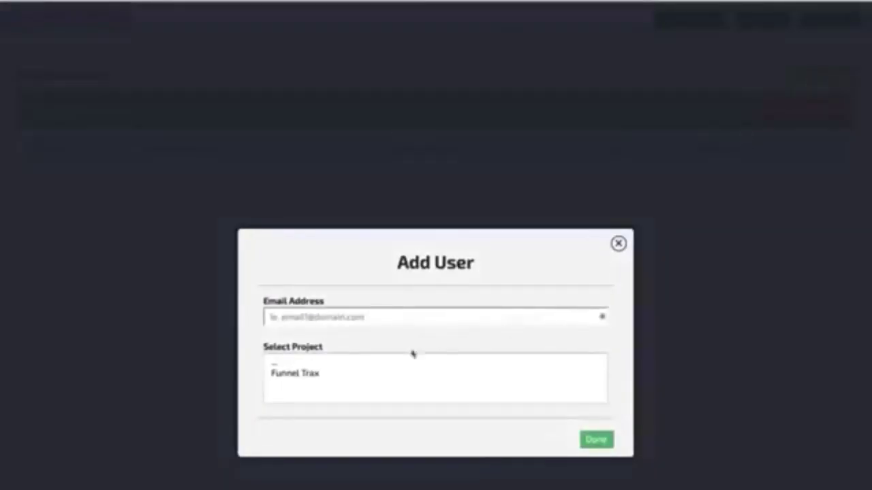
pyautogui.click(342, 374)
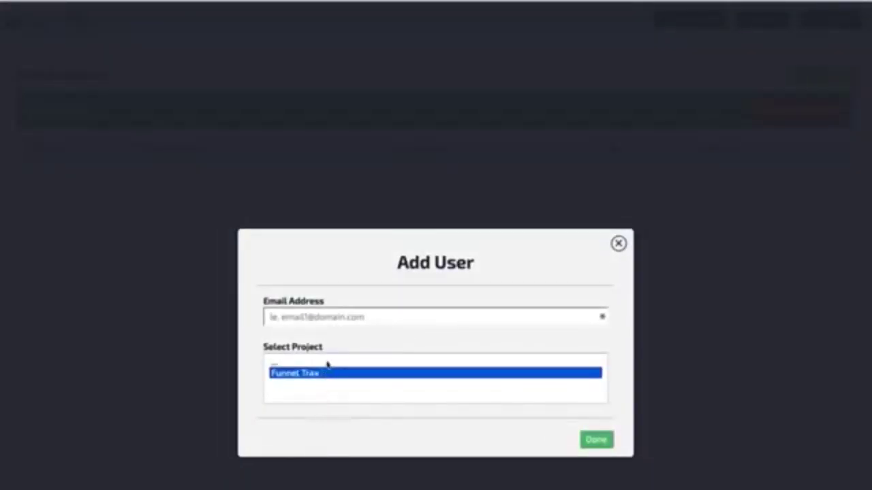
pyautogui.click(337, 317)
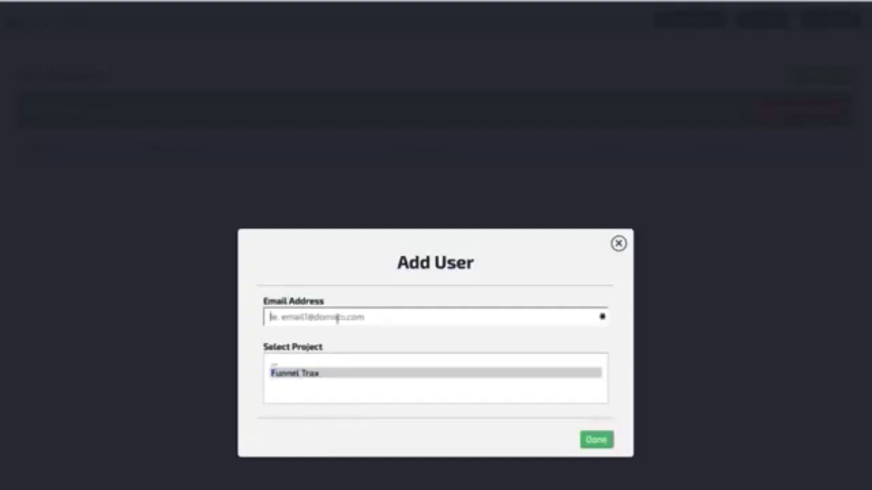
pyautogui.click(618, 243)
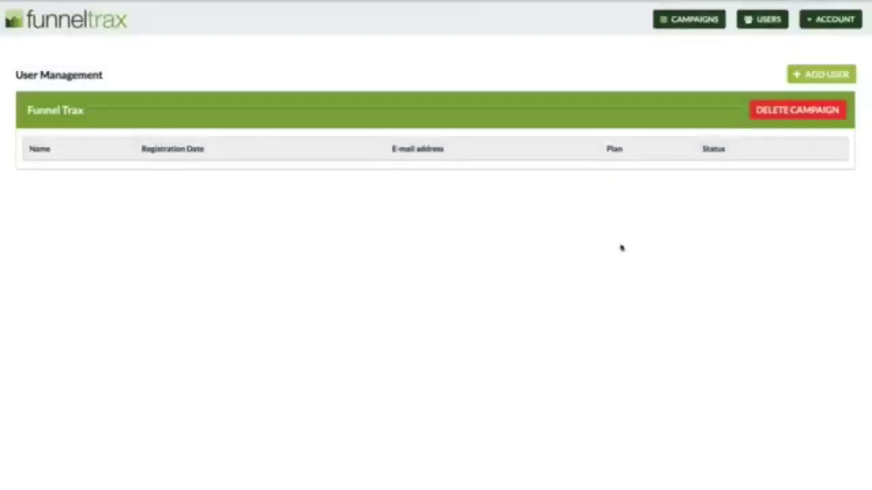
pyautogui.click(694, 20)
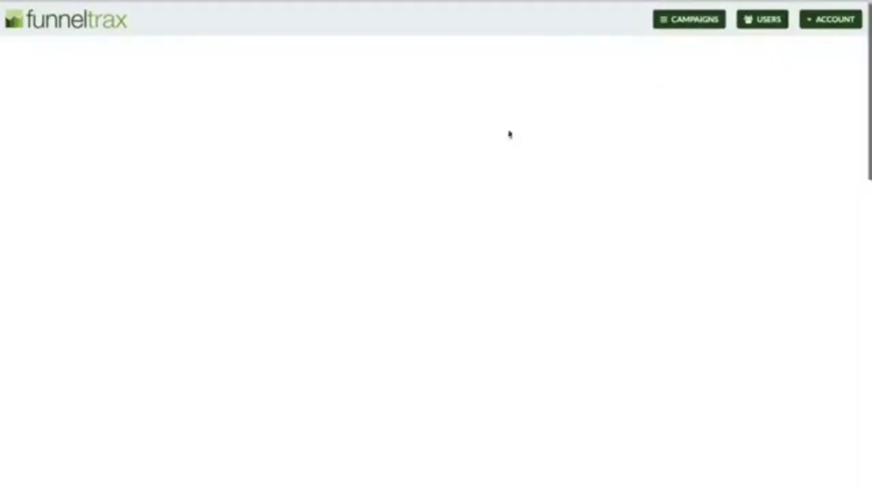